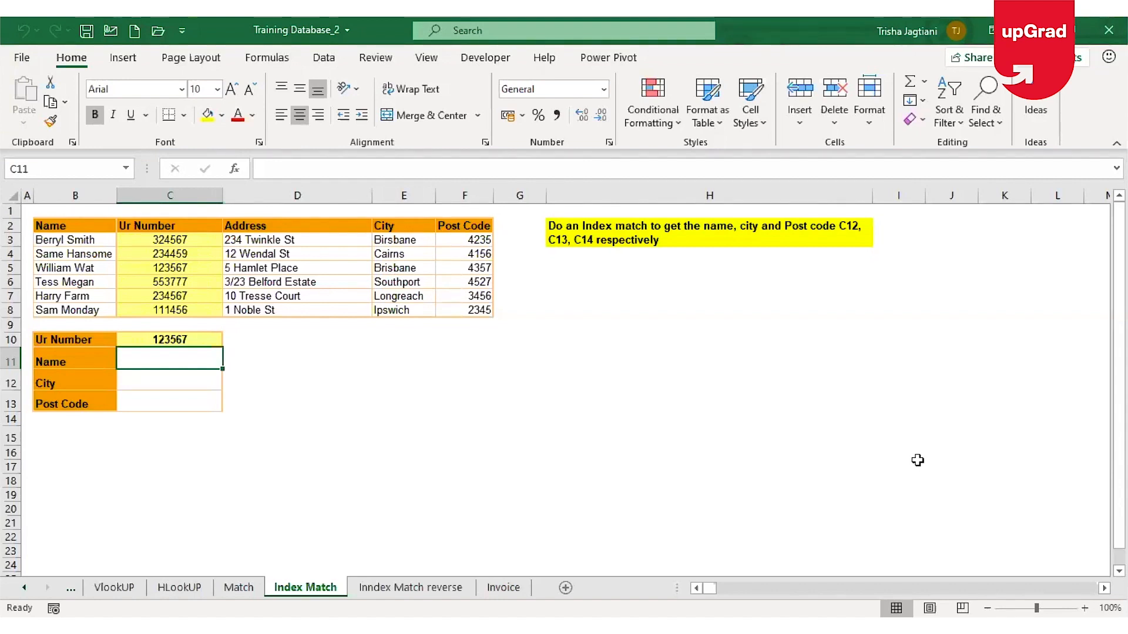
pyautogui.write('=')
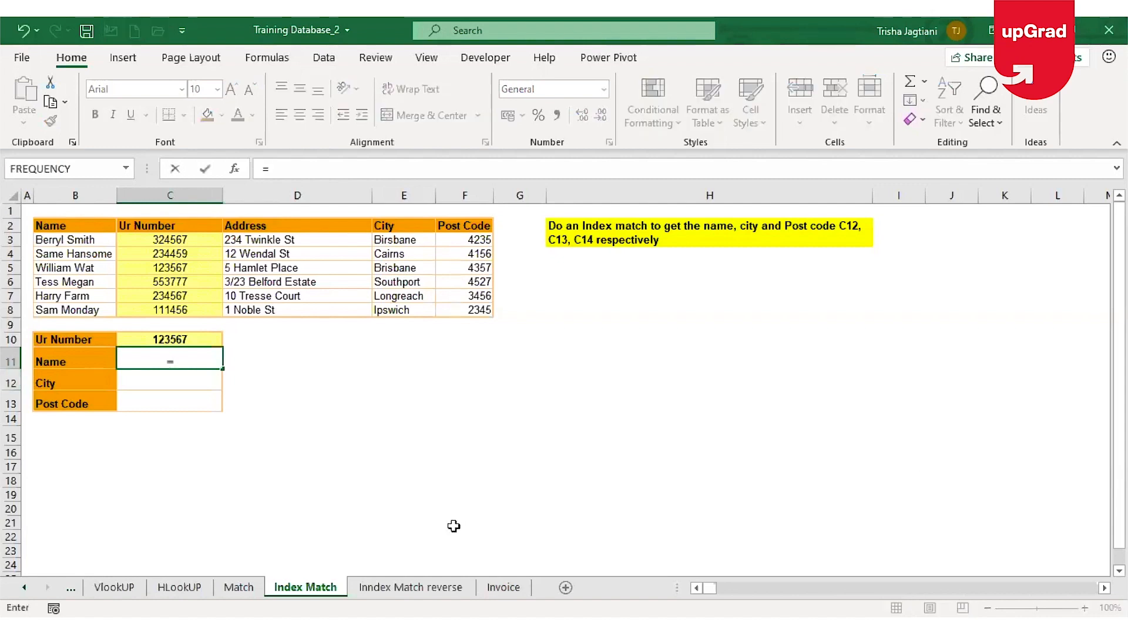
pyautogui.write('VLOOKUP(')
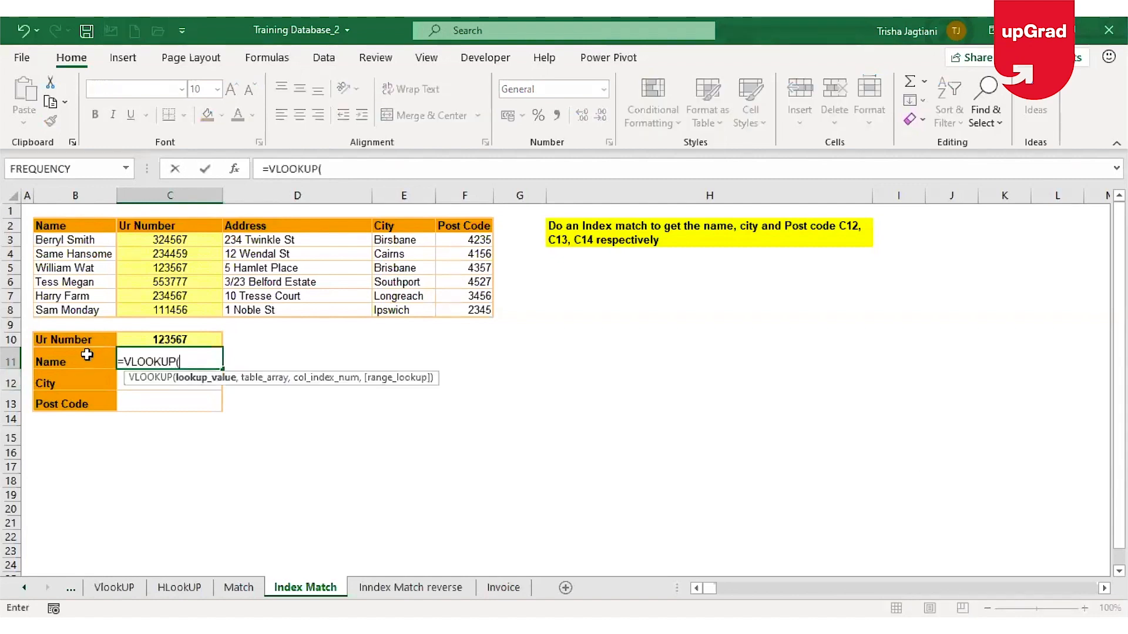
pyautogui.click(154, 340)
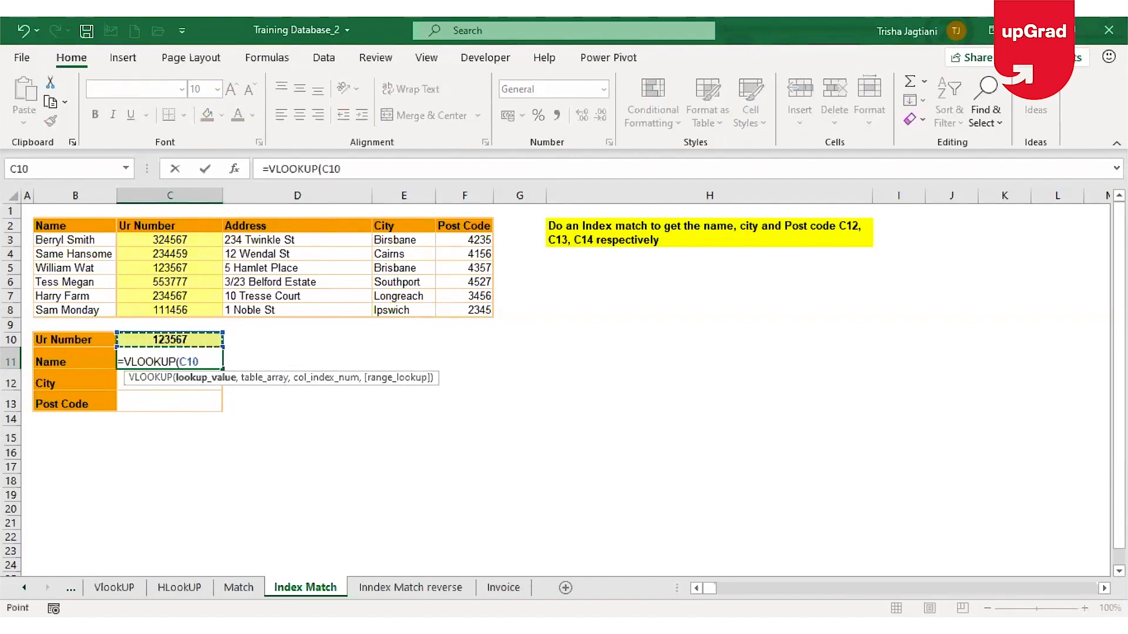
pyautogui.write(',')
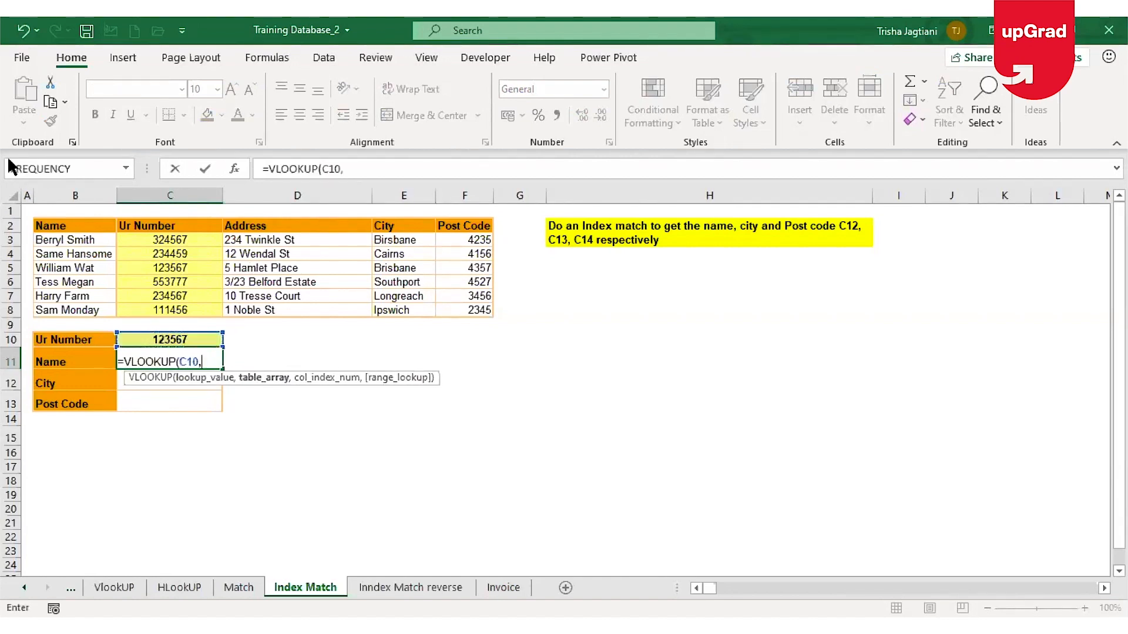
pyautogui.click(66, 226)
pyautogui.moveTo(140, 257); pyautogui.dragTo(477, 314)
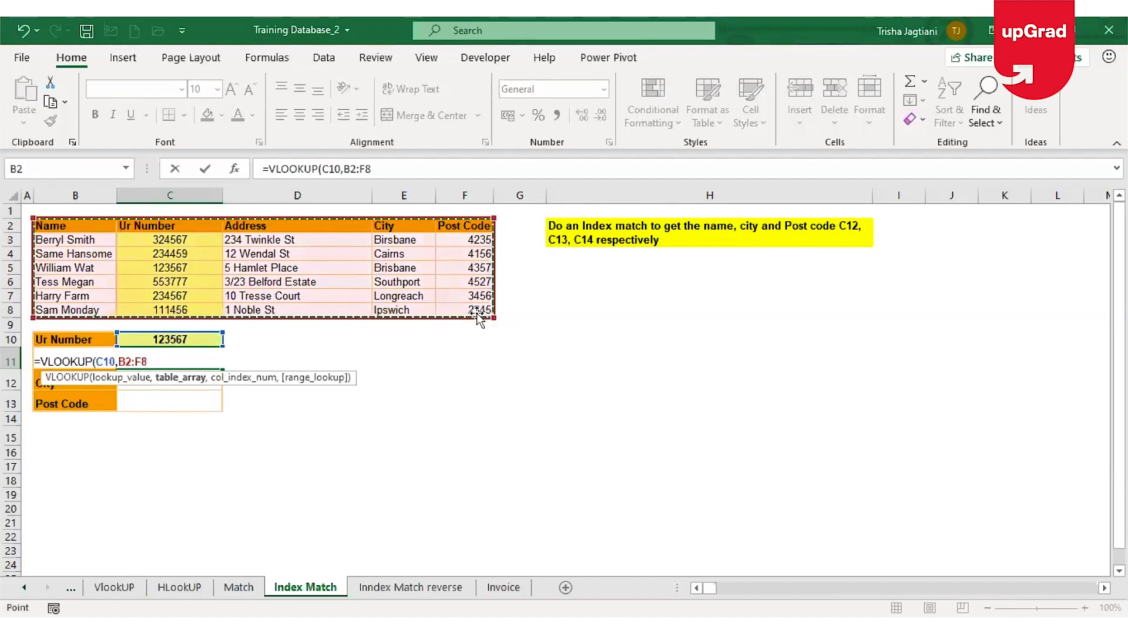
pyautogui.write(',')
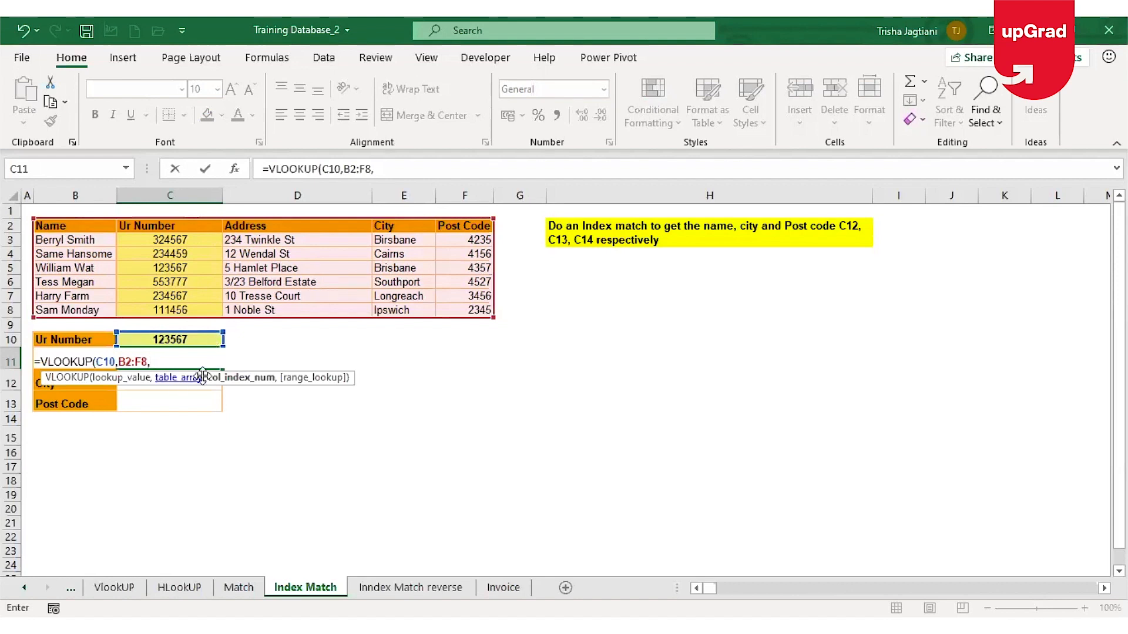
pyautogui.click(159, 362)
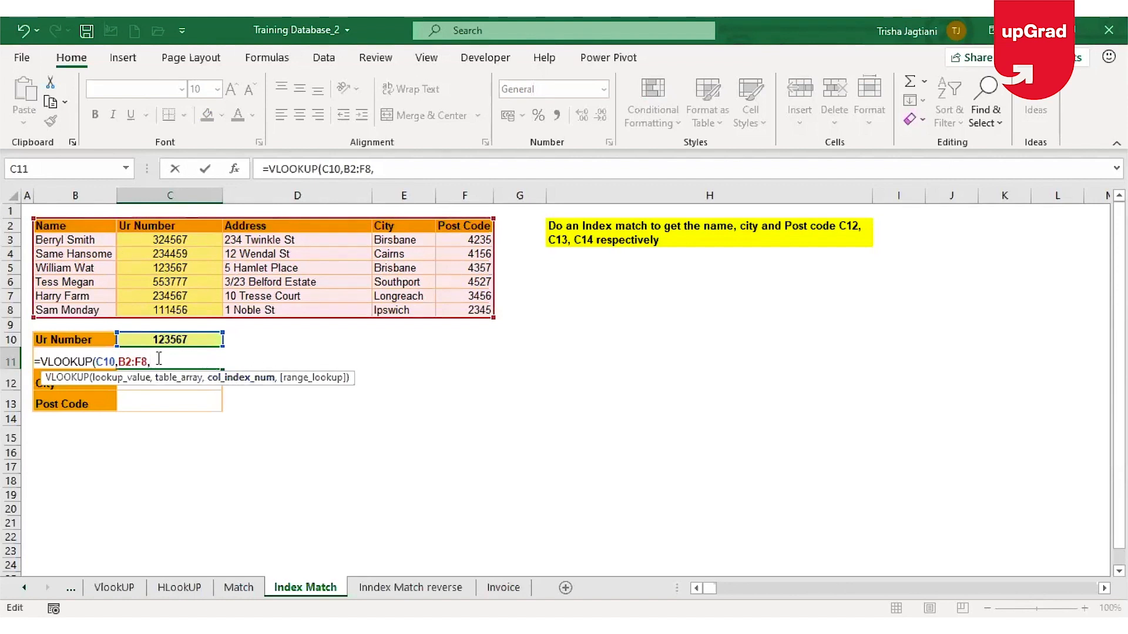
pyautogui.write('-1')
pyautogui.press('BackSpace')
pyautogui.press('BackSpace')
pyautogui.press('Escape')
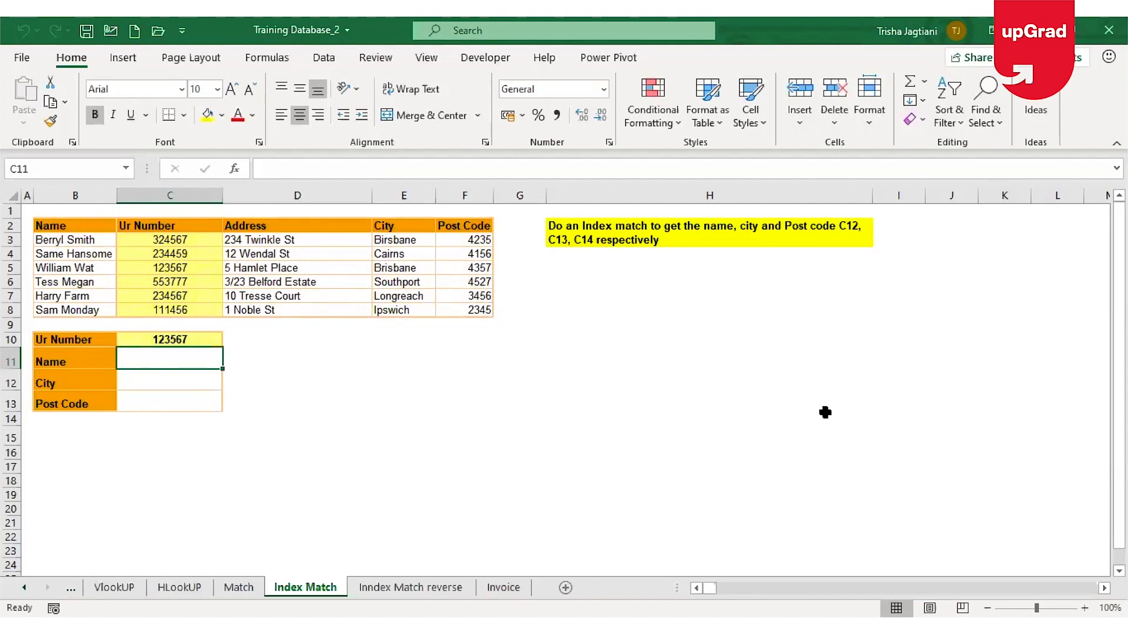
# Enter an INDEX formula in C11 over the absolute range $B$2:$F$8, returning row 3, column 1.
pyautogui.write('=i')
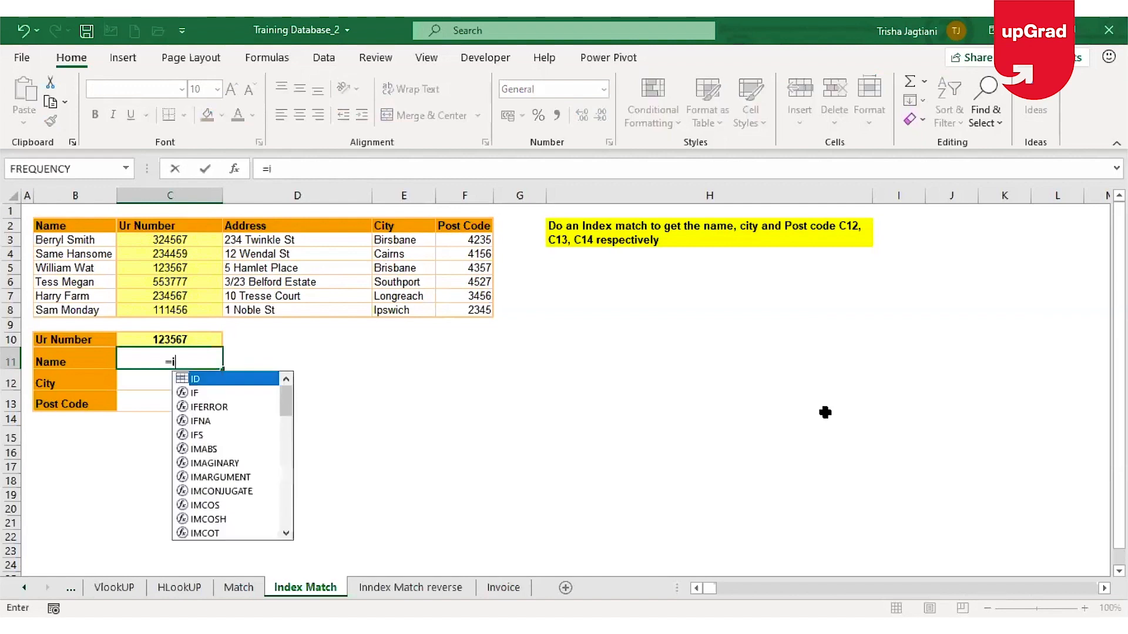
pyautogui.write('n')
pyautogui.doubleClick(177, 379)
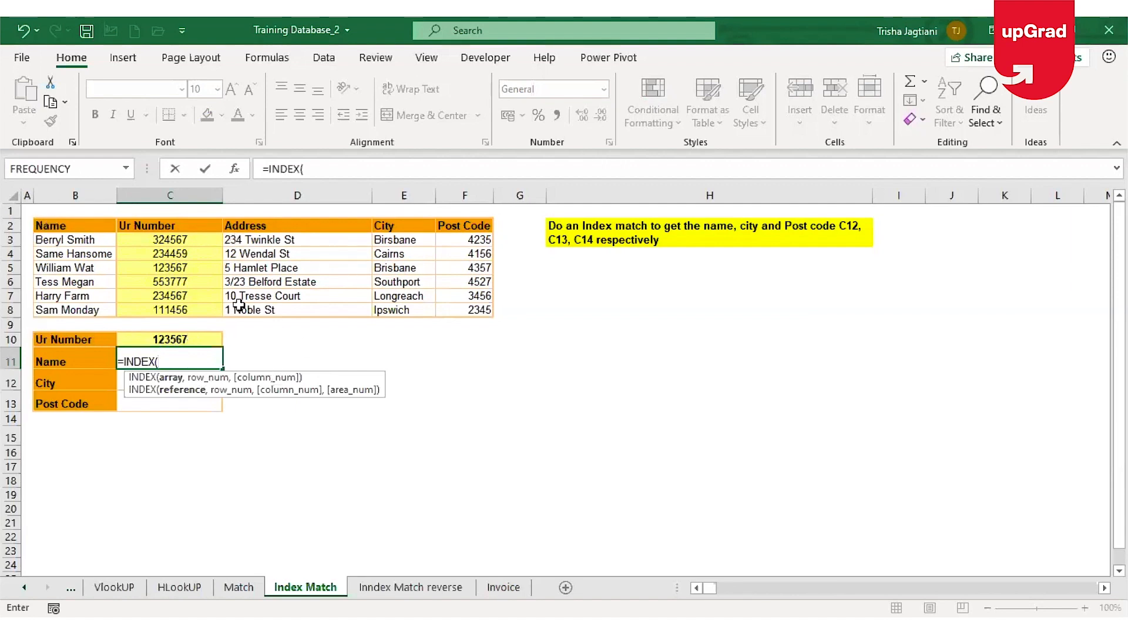
pyautogui.click(92, 224)
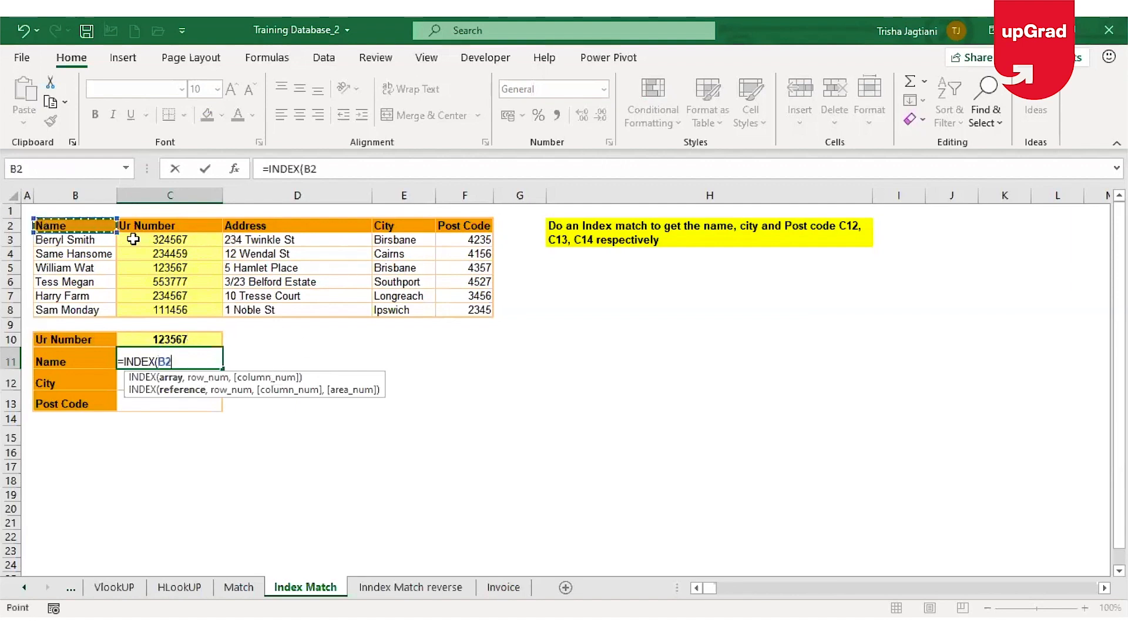
pyautogui.moveTo(134, 239); pyautogui.dragTo(459, 310)
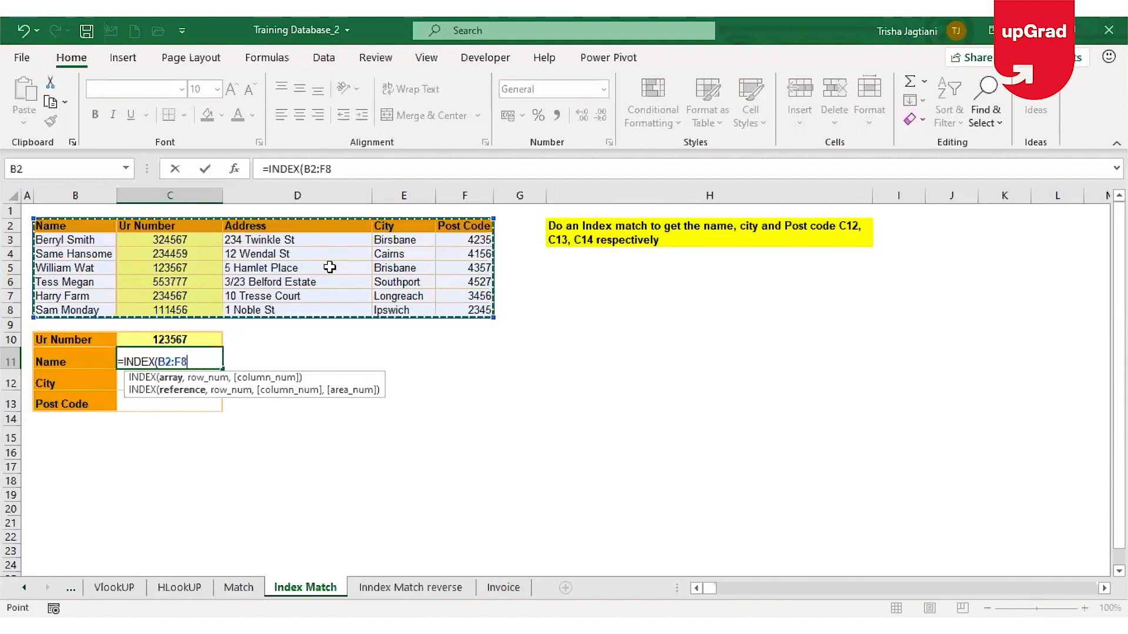
pyautogui.press('F4')
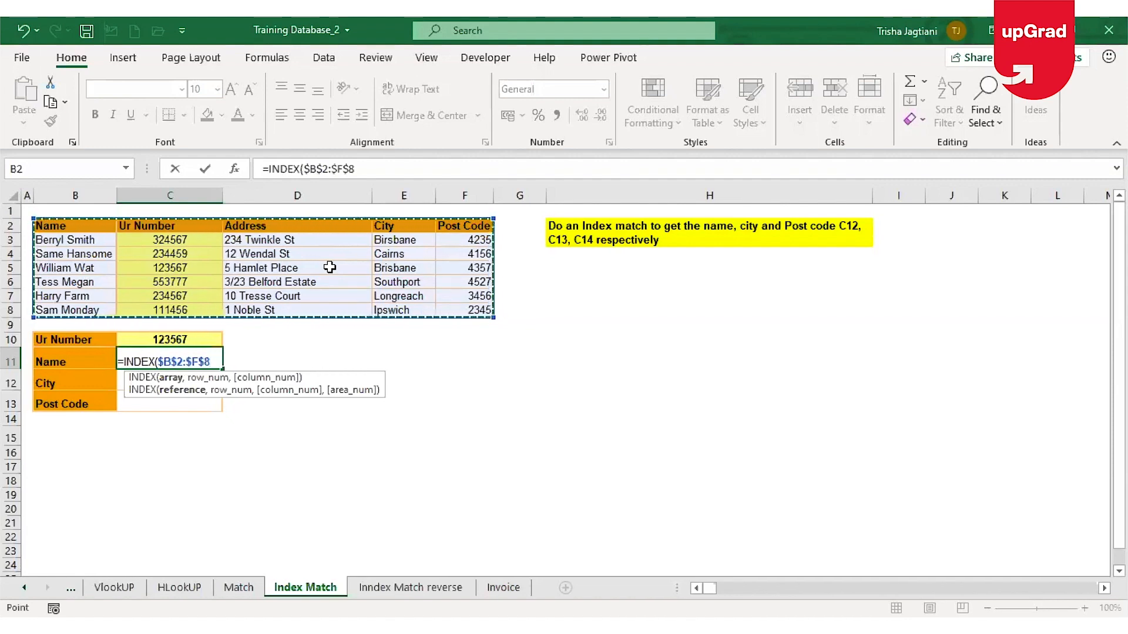
pyautogui.write(',')
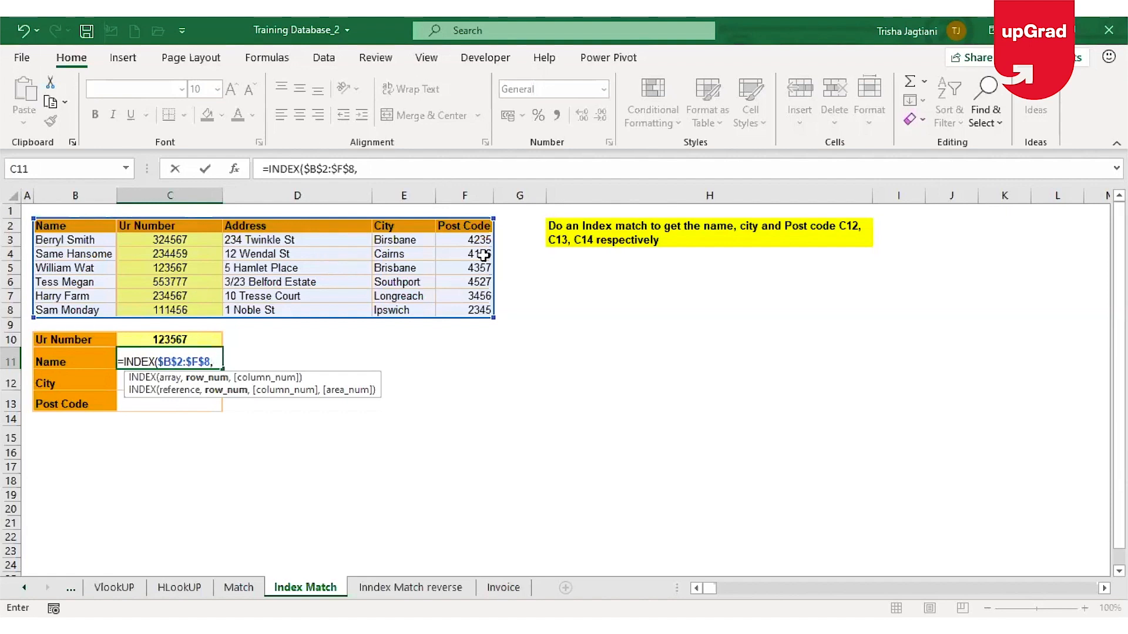
pyautogui.write('3')
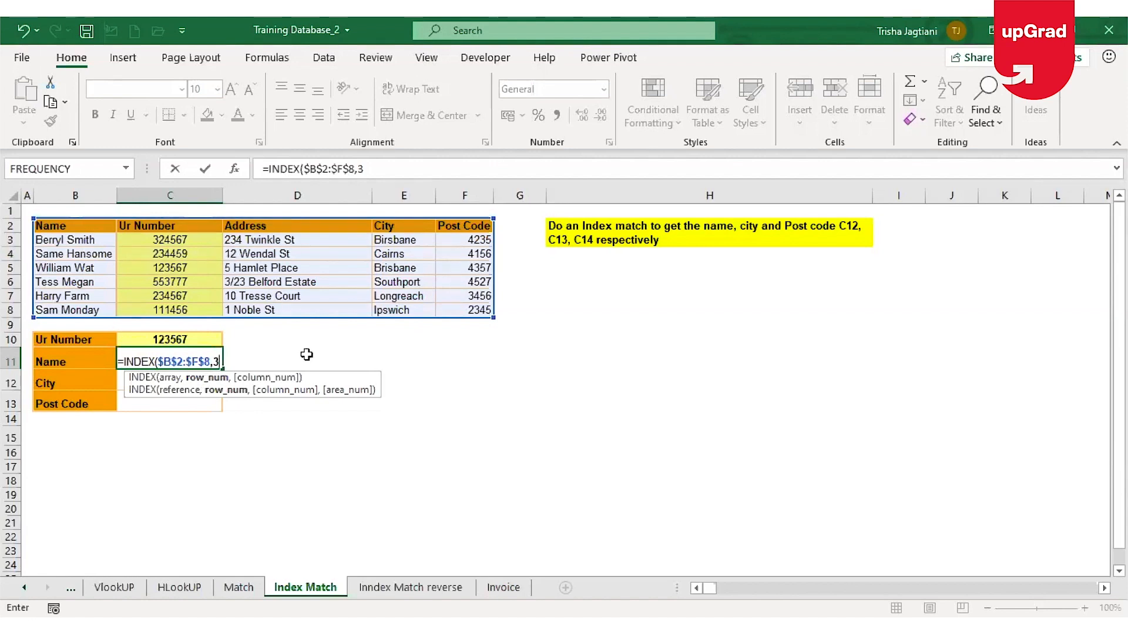
pyautogui.write(',')
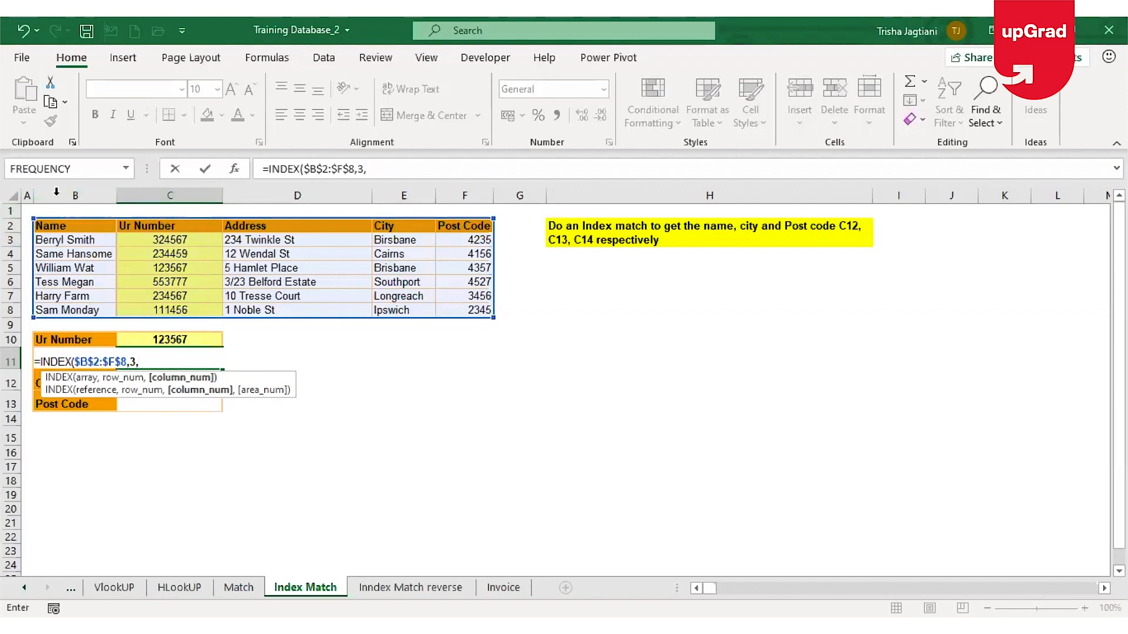
pyautogui.write('1)')
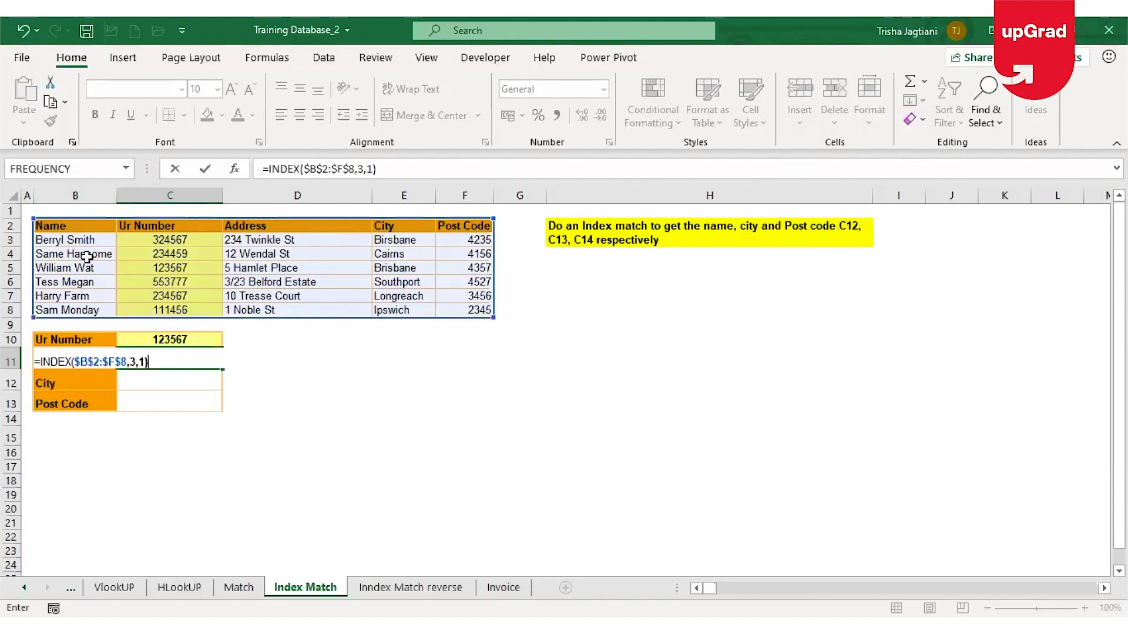
pyautogui.press('Return')
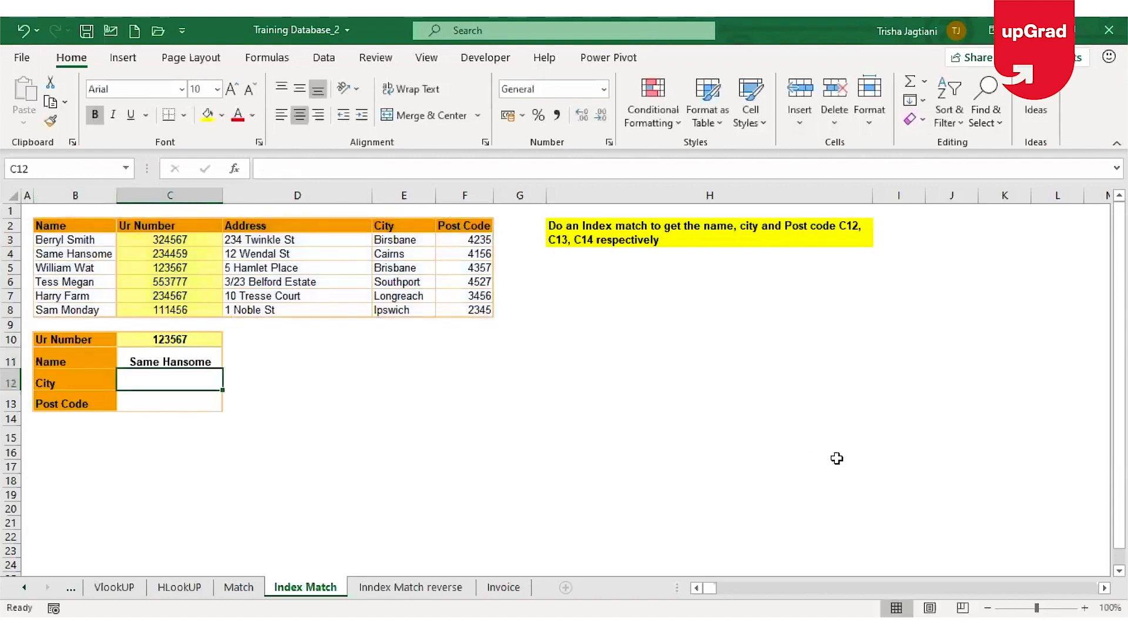
# Replace the formula in C11 with an INDEX over B2:F8 returning row 5, column 5.
pyautogui.click(196, 363)
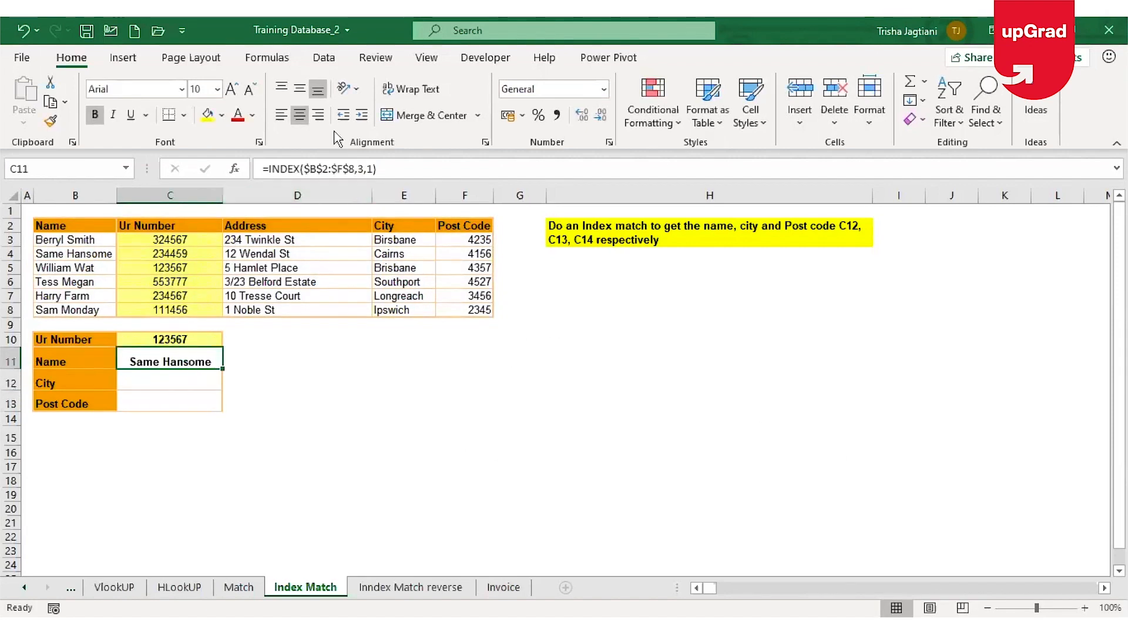
pyautogui.click(371, 169)
pyautogui.press('Escape')
pyautogui.write('=i')
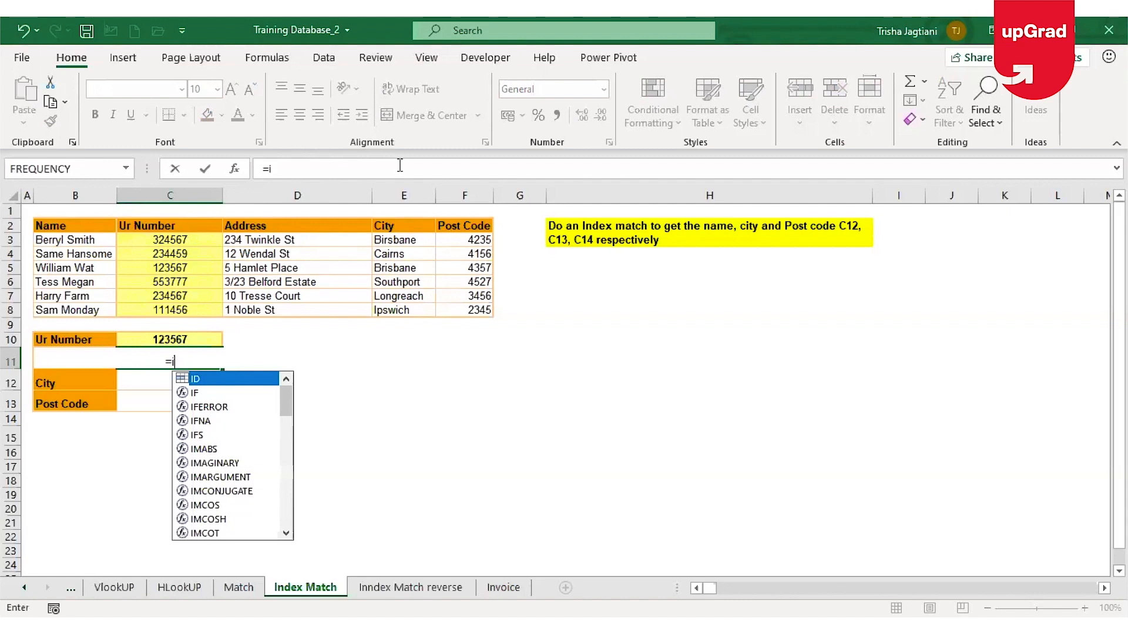
pyautogui.write('nd')
pyautogui.press('Tab')
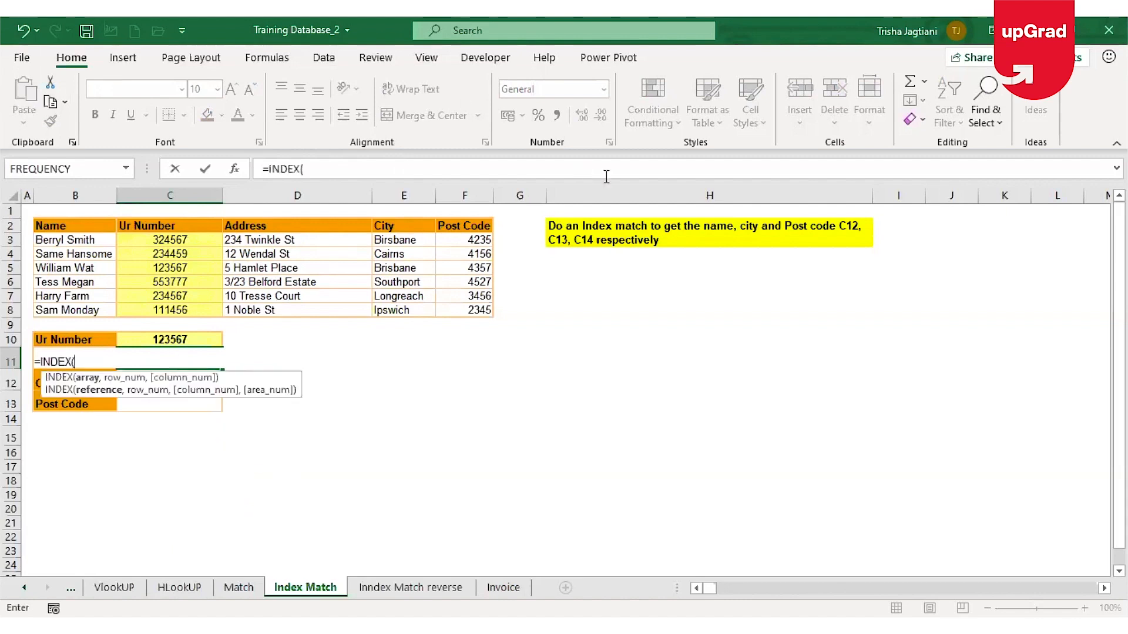
pyautogui.click(93, 226)
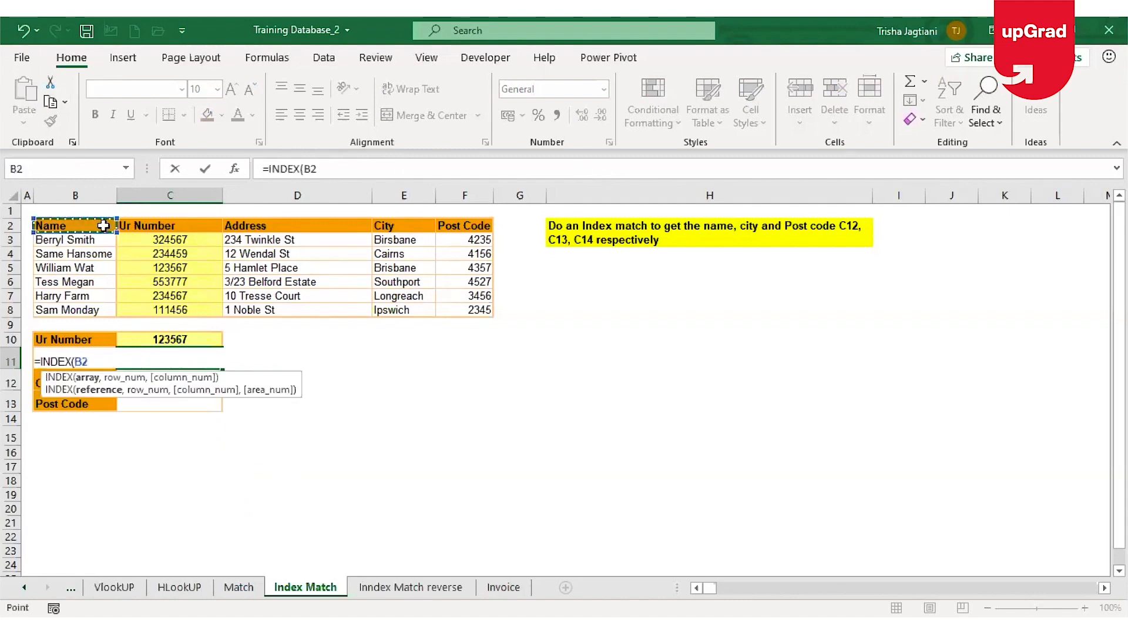
pyautogui.moveTo(104, 225); pyautogui.dragTo(477, 318)
pyautogui.write(',5,5)')
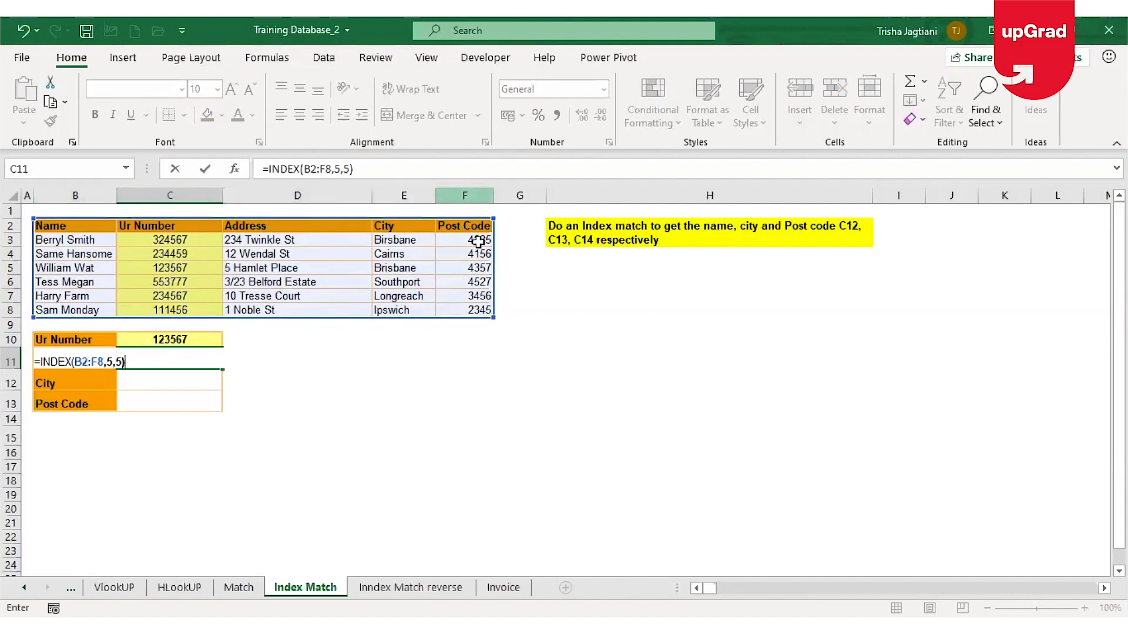
pyautogui.press('Return')
# Check the INDEX result in C11 against the table by highlighting column F together with row 6.
pyautogui.click(196, 361)
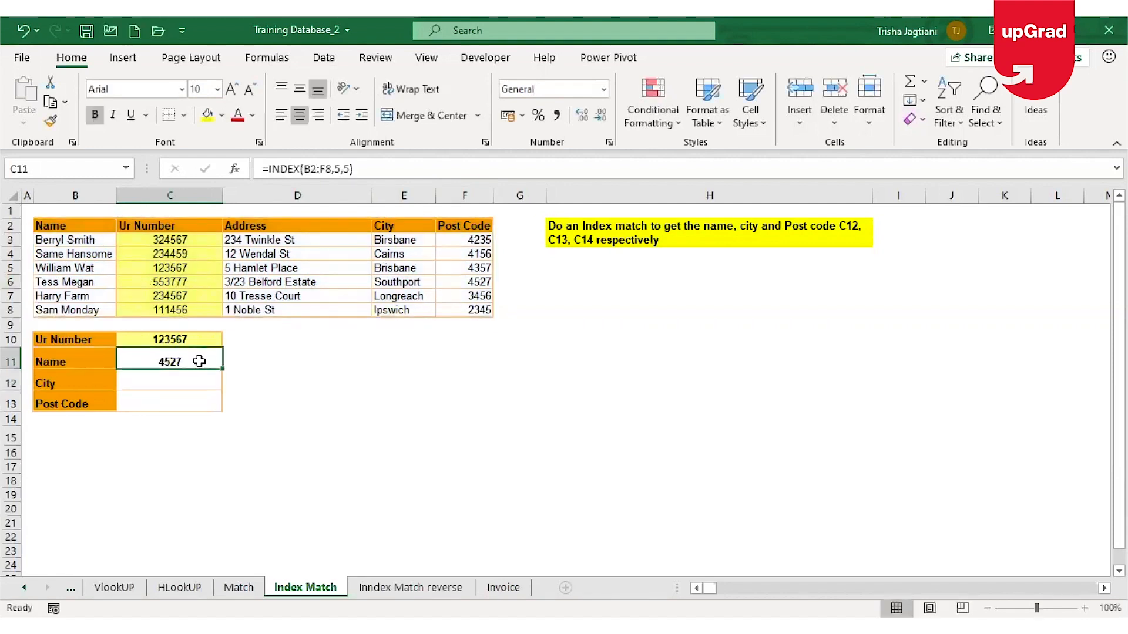
pyautogui.click(481, 282)
pyautogui.click(458, 194)
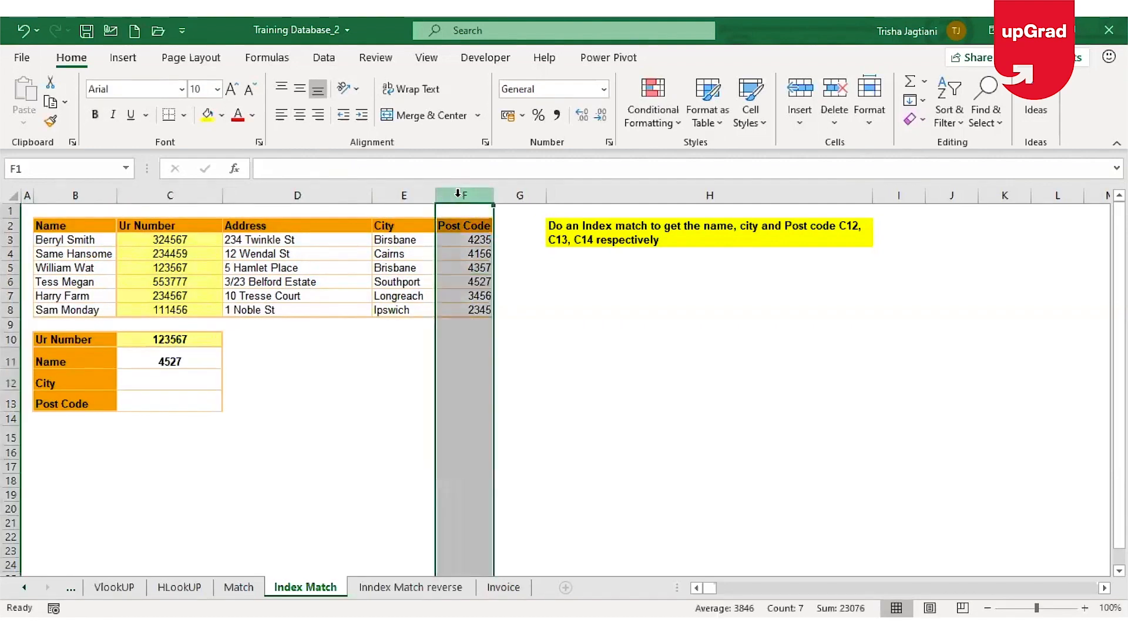
pyautogui.keyDown('ctrl'); pyautogui.click(7, 281); pyautogui.keyUp('ctrl')
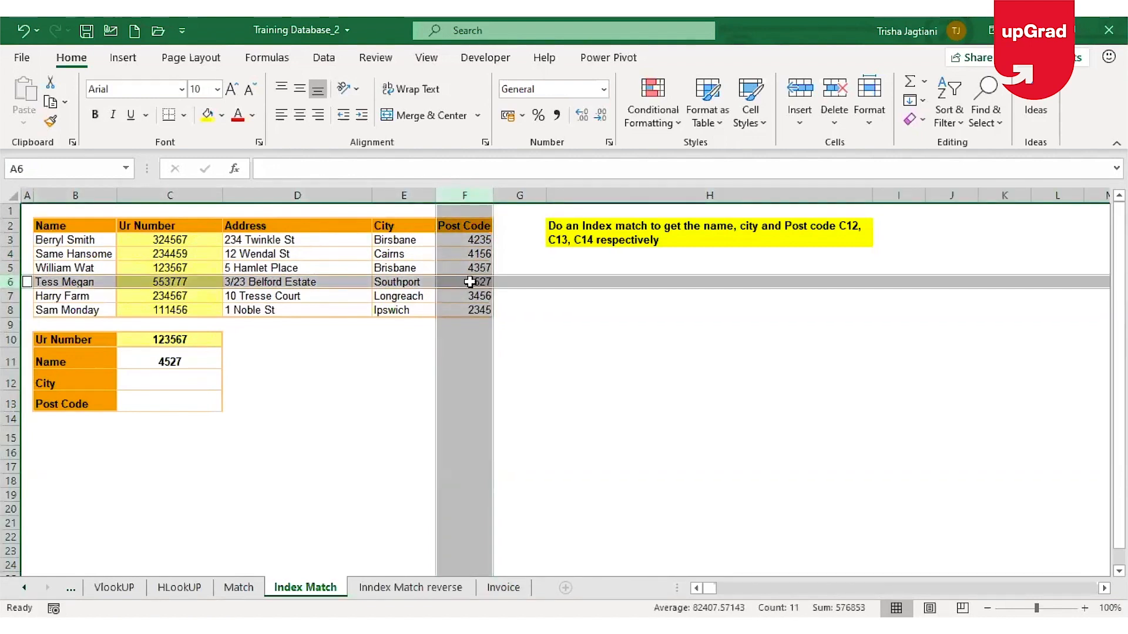
pyautogui.click(191, 356)
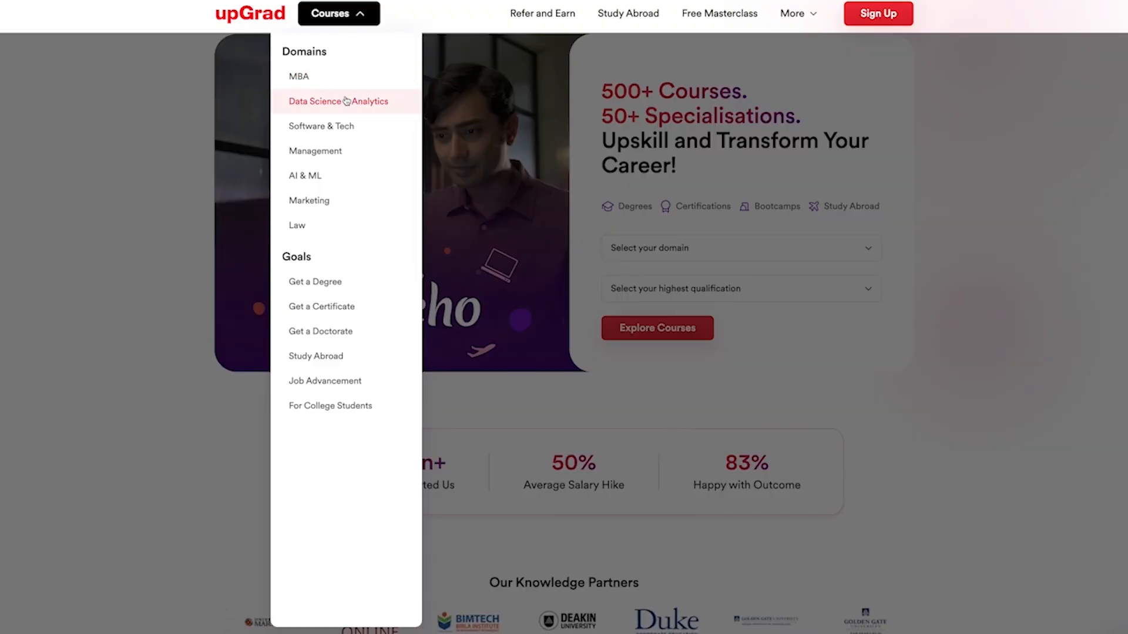
# On the upGrad website, view all Data Science & Analytics degree courses and browse the programs from top universities.
pyautogui.click(346, 101)
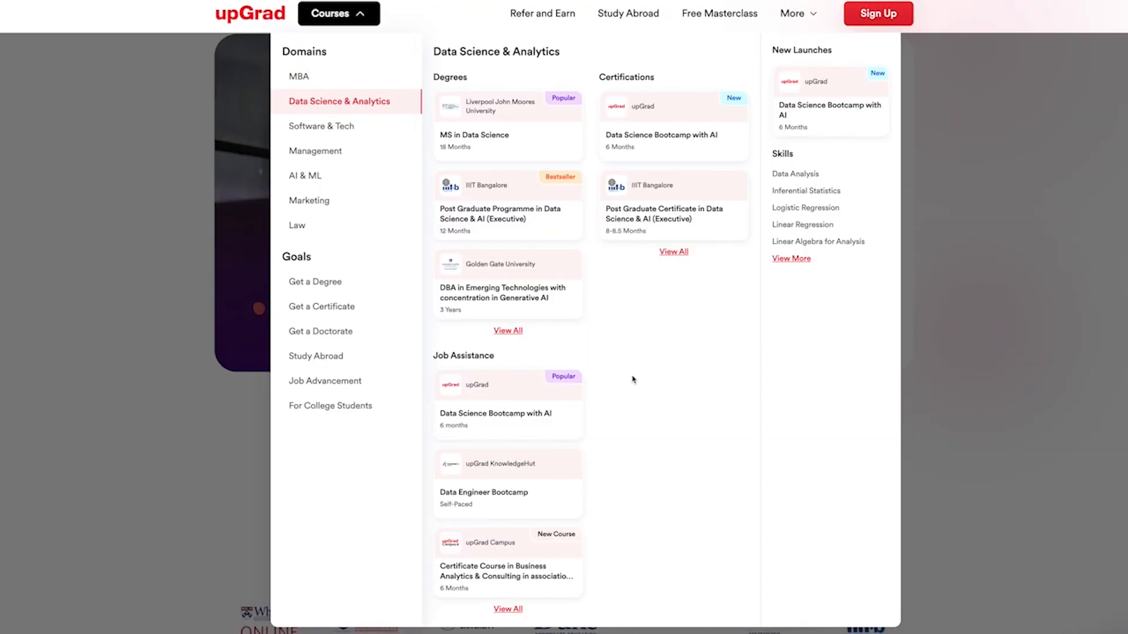
pyautogui.click(508, 331)
pyautogui.scroll(-1, 565, 376)
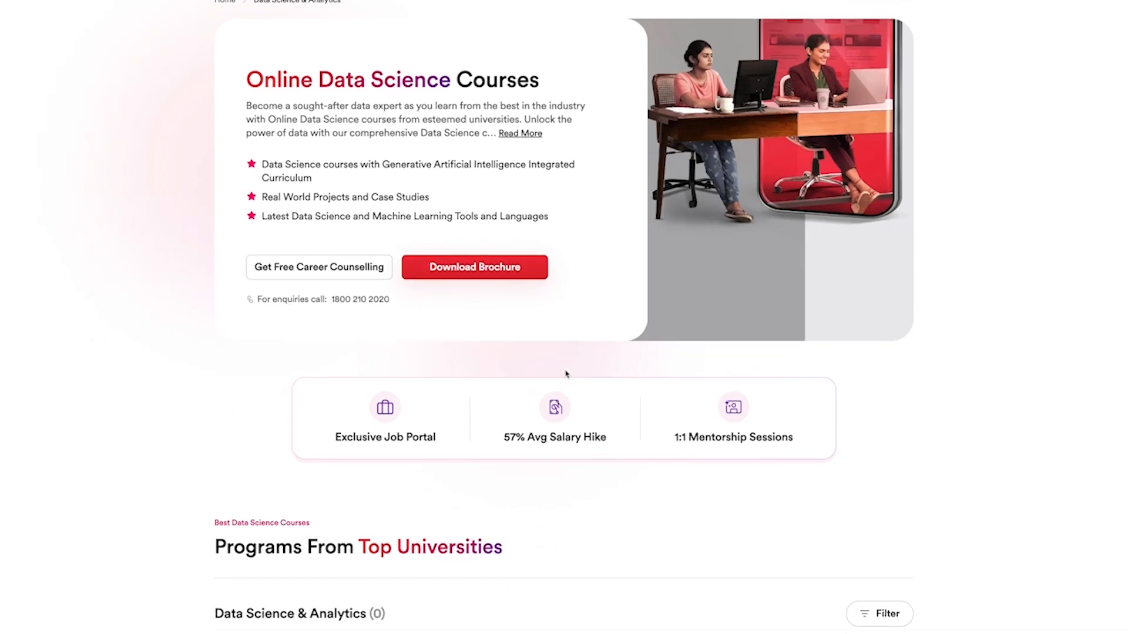
pyautogui.scroll(-7, 565, 373)
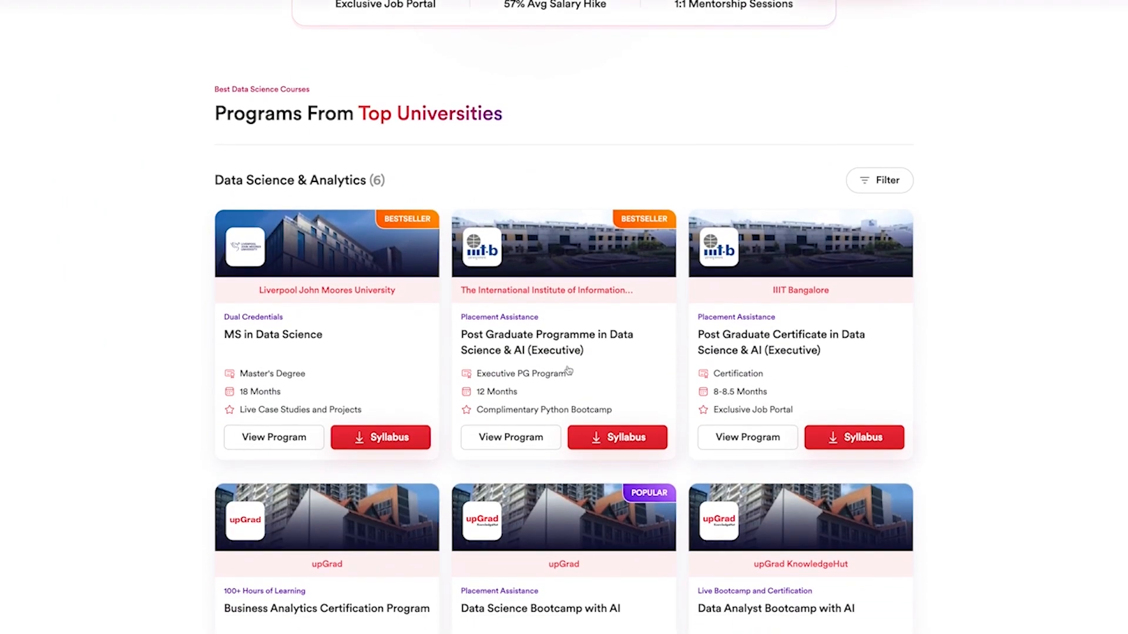
pyautogui.click(791, 396)
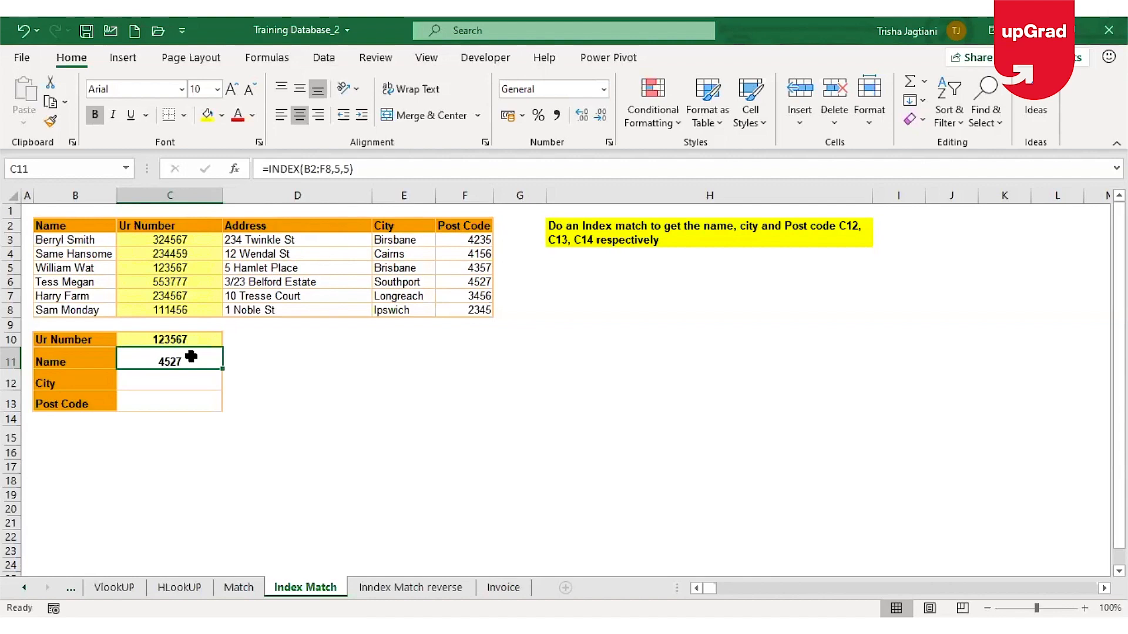
# Replace the formula in C11 with a new INDEX over the table range, made absolute as $B$2:$F$8.
pyautogui.click(360, 170)
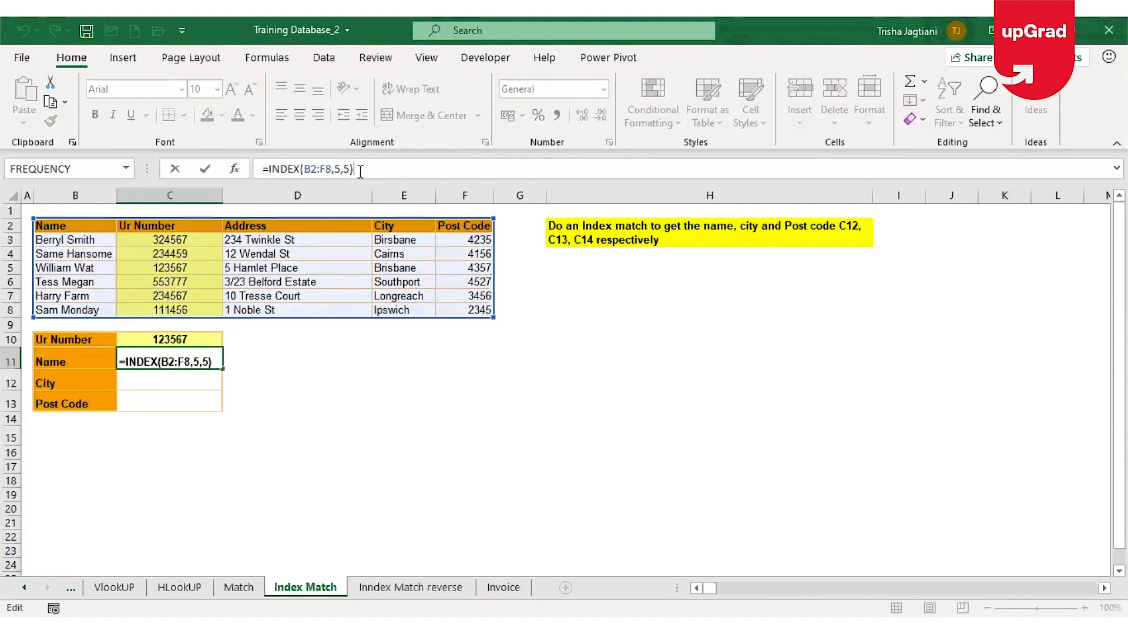
pyautogui.hotkey('ctrl', 'Return')
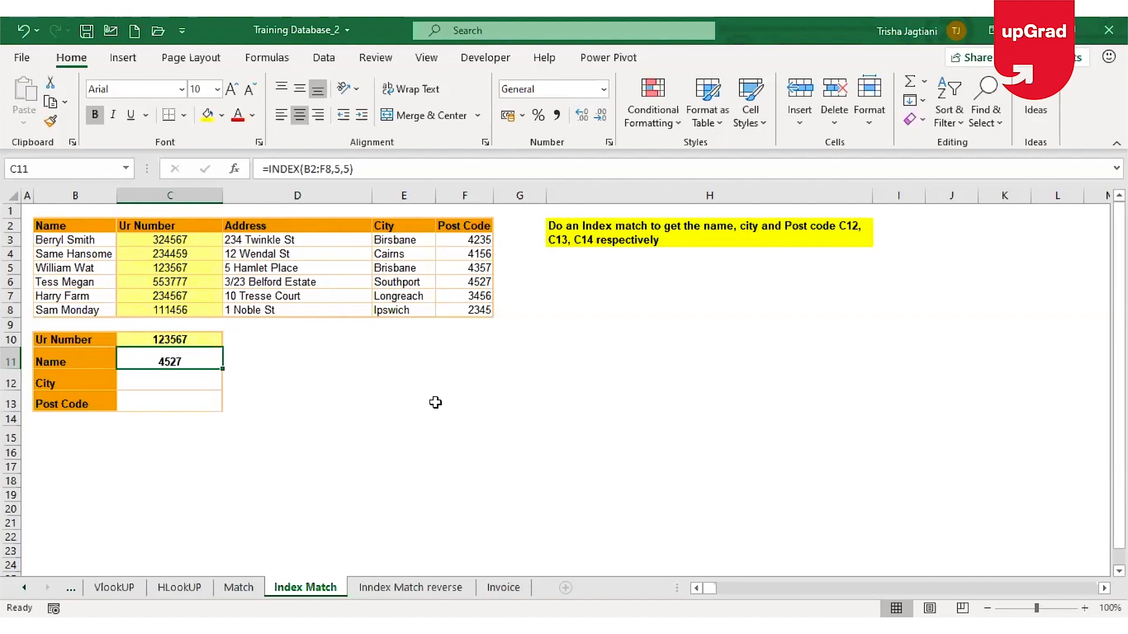
pyautogui.write('=i')
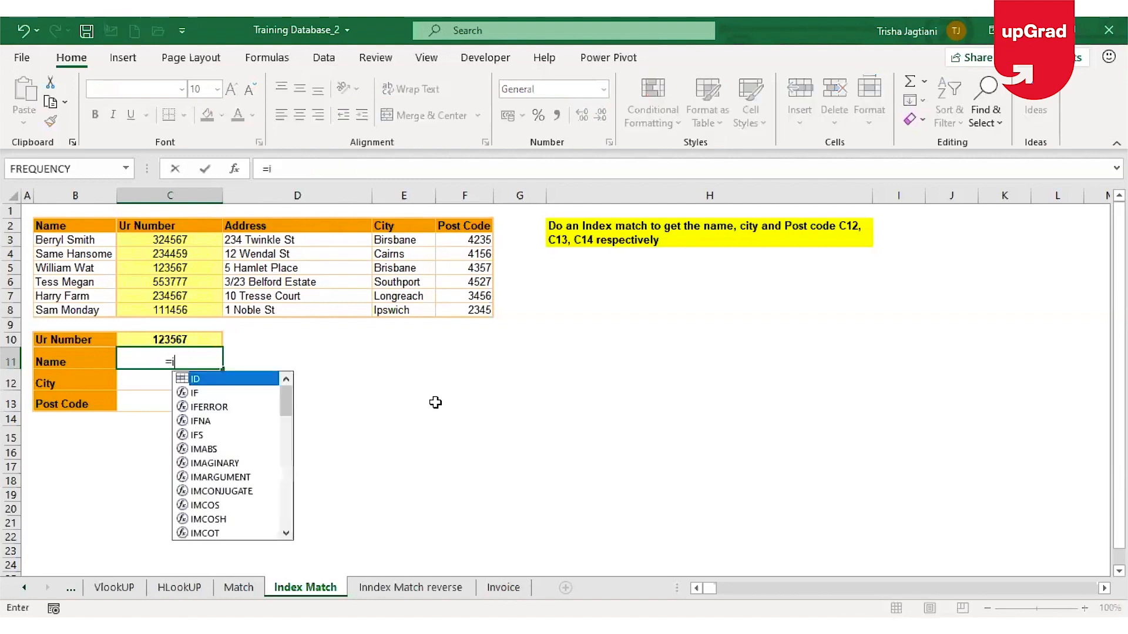
pyautogui.write('nd')
pyautogui.press('Tab')
pyautogui.click(58, 225)
pyautogui.moveTo(115, 243); pyautogui.dragTo(475, 310)
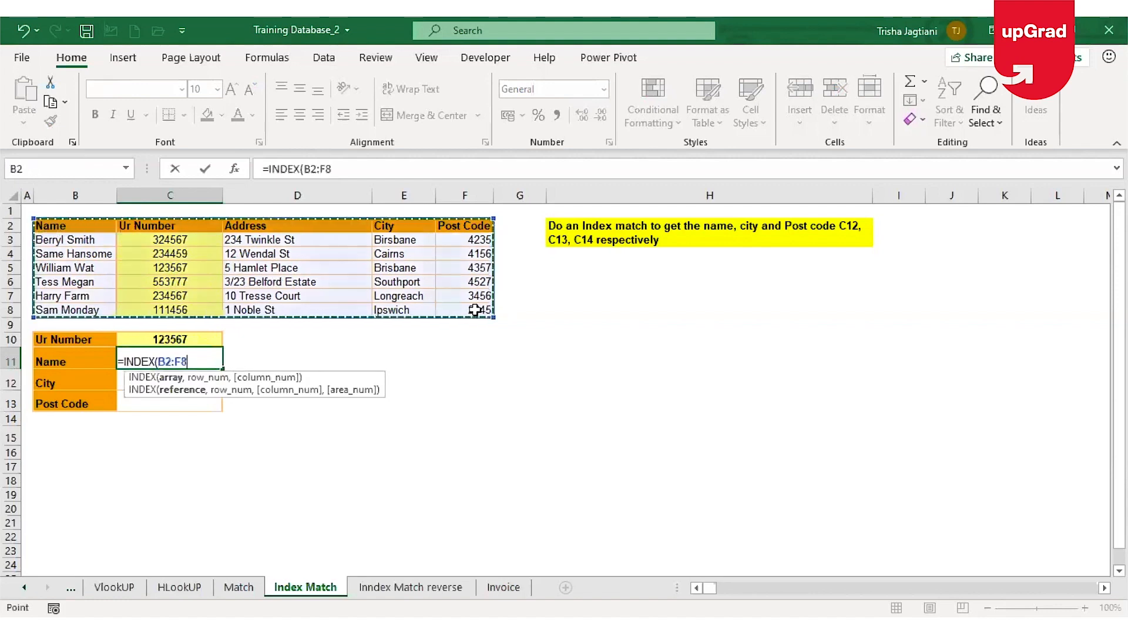
pyautogui.press('F4')
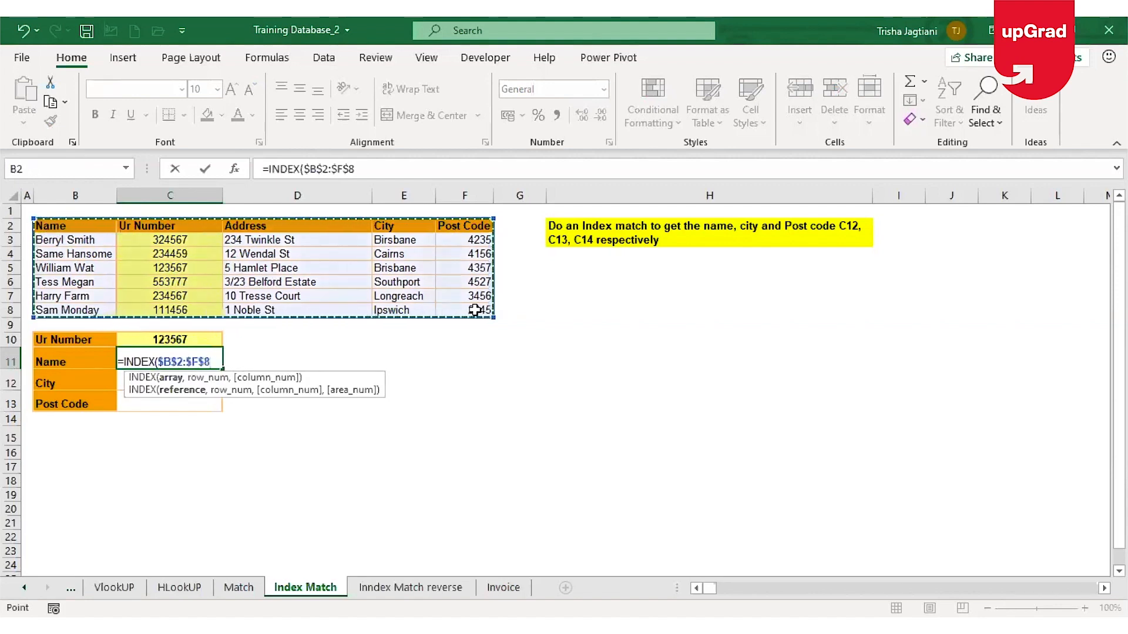
pyautogui.write(',')
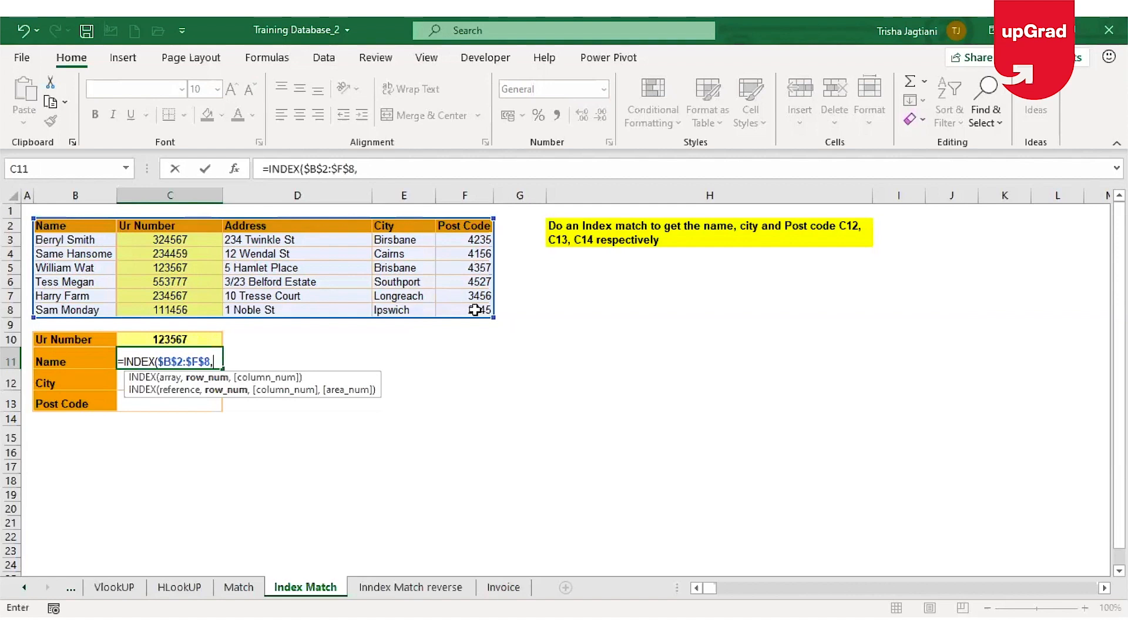
# Nest a MATCH as the INDEX row number, looking up C10 in the Ur Number column range C2:C8.
pyautogui.write('MATCH(')
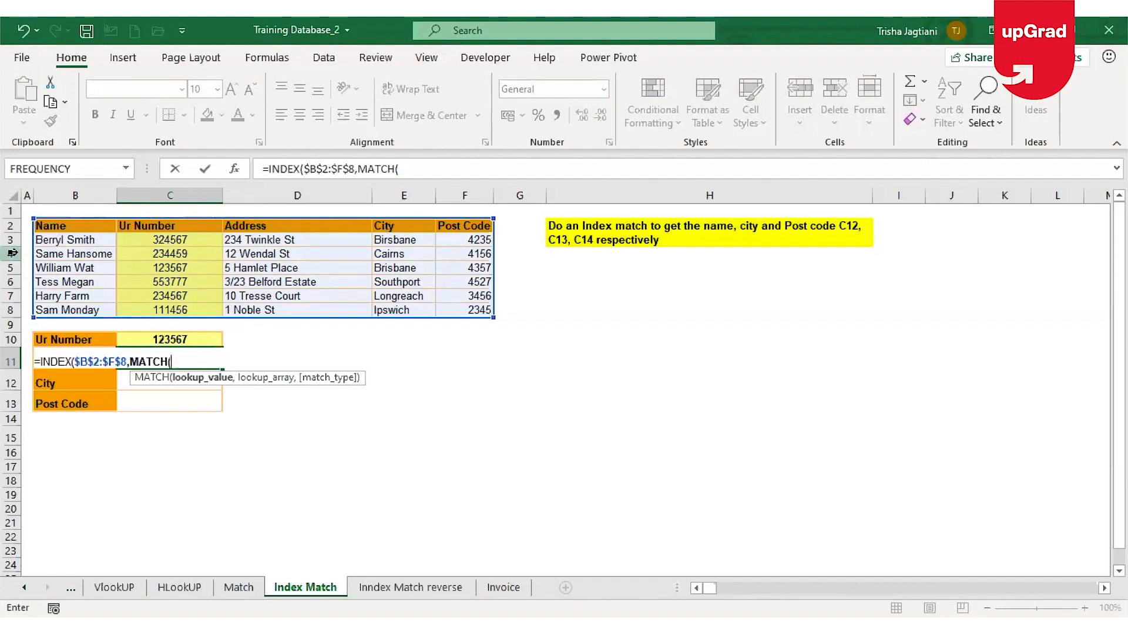
pyautogui.click(135, 340)
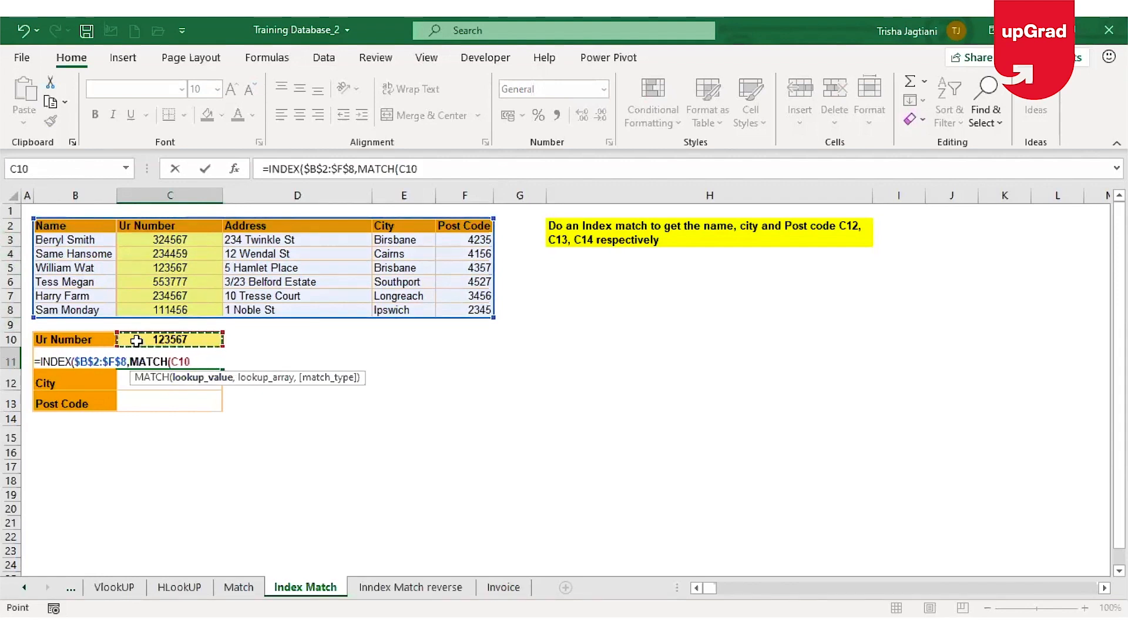
pyautogui.write(',')
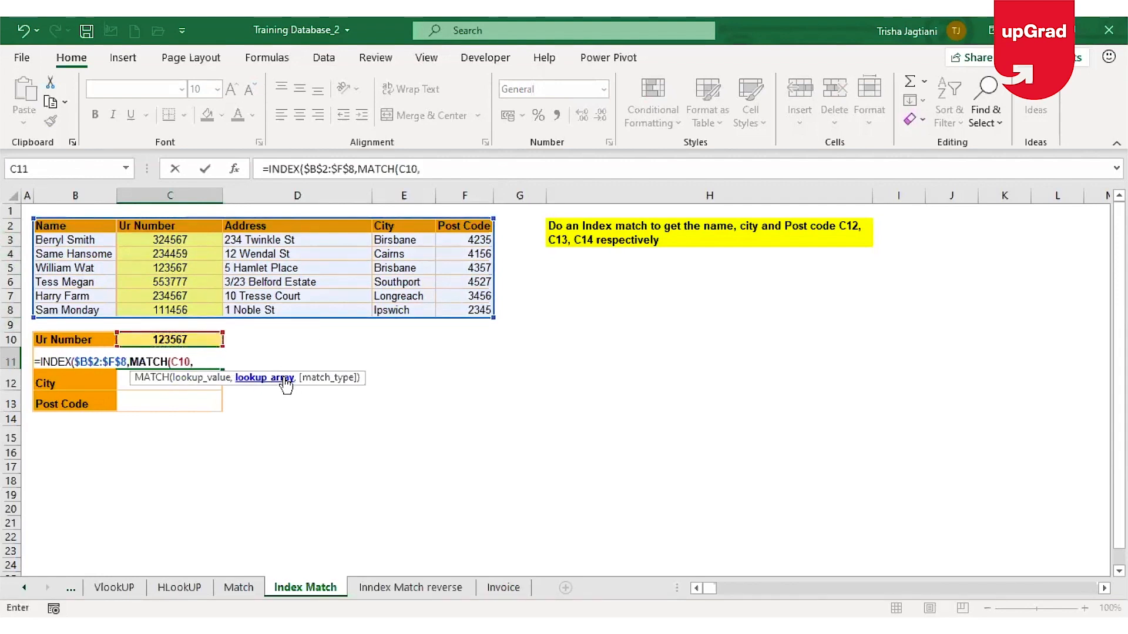
pyautogui.click(176, 224)
pyautogui.hotkey('ctrl', 'shift', 'Down')
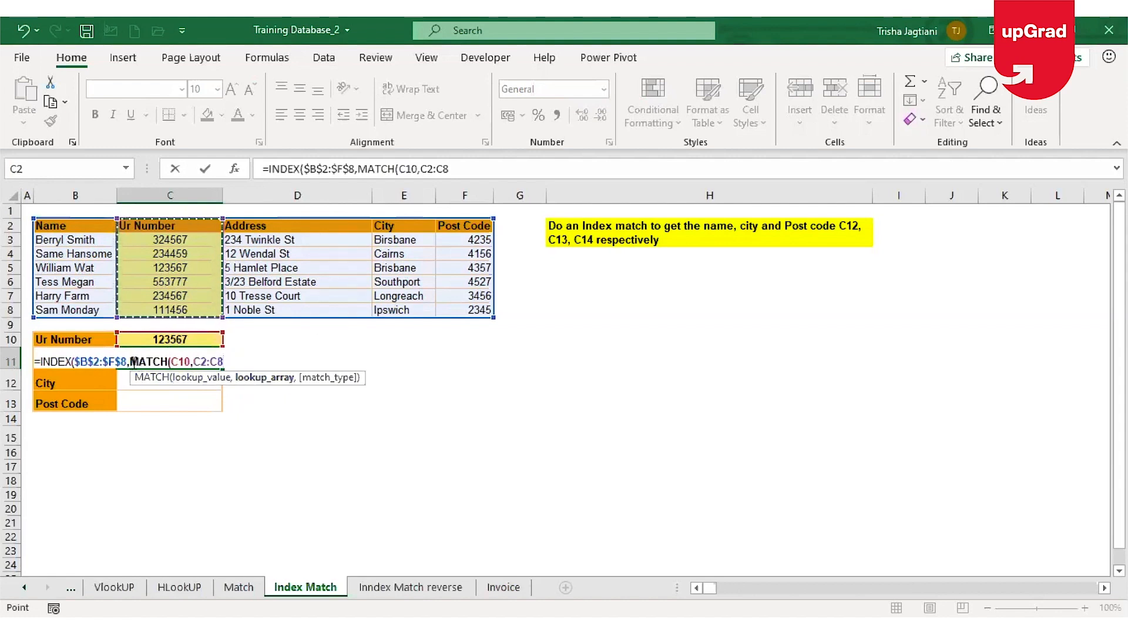
# Anchor the end of the MATCH lookup range and close the function with exact match type 0, ready for the column number.
pyautogui.click(129, 361)
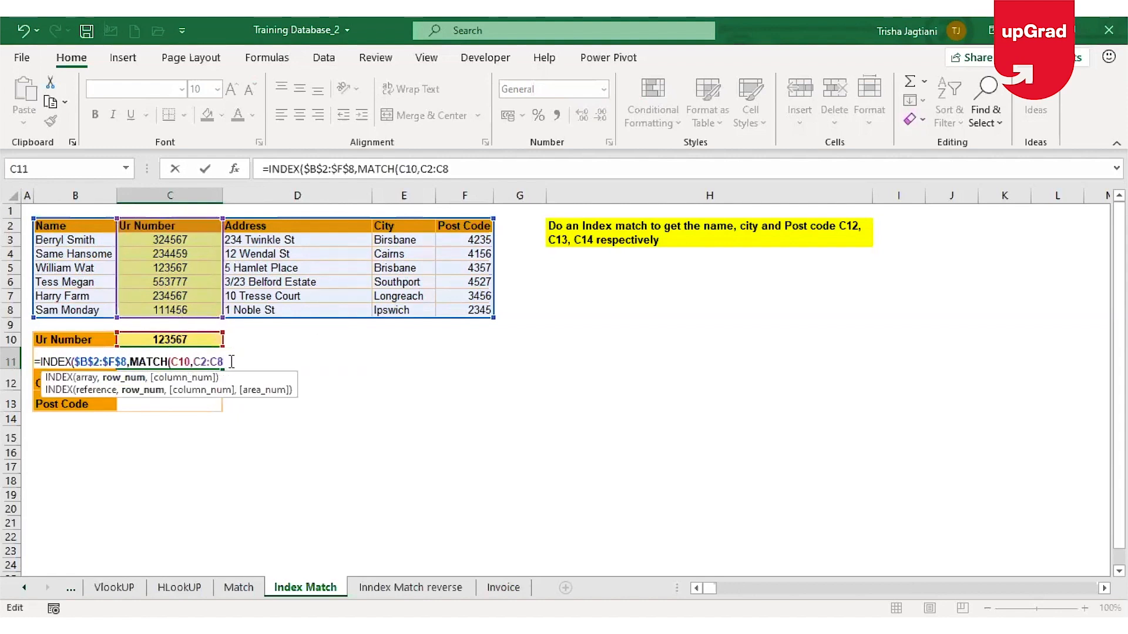
pyautogui.click(231, 361)
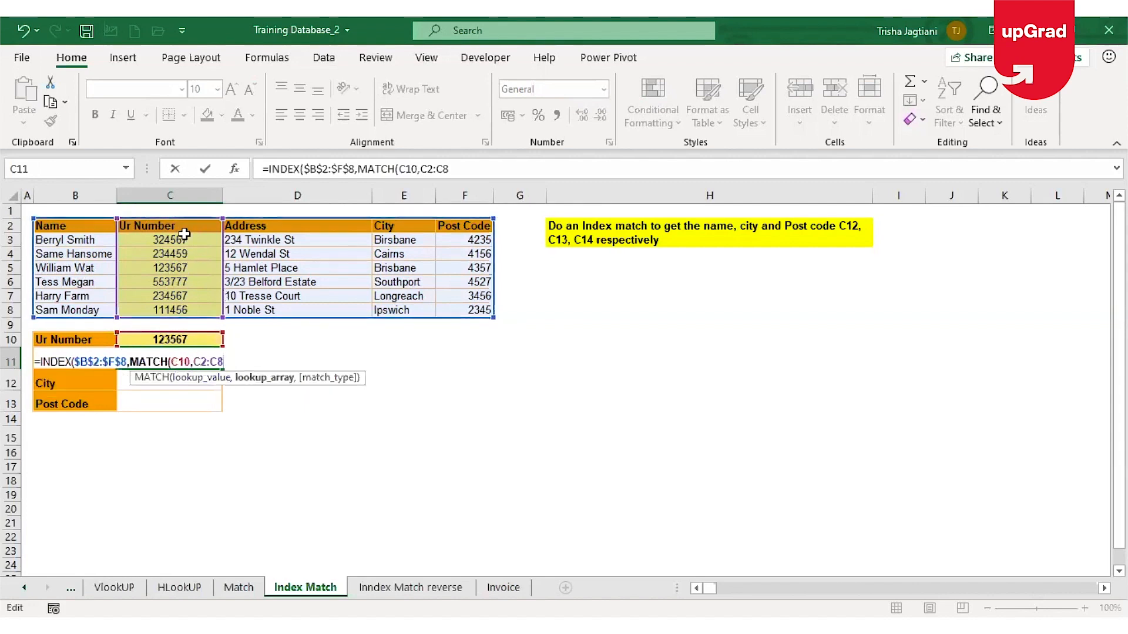
pyautogui.press('F4')
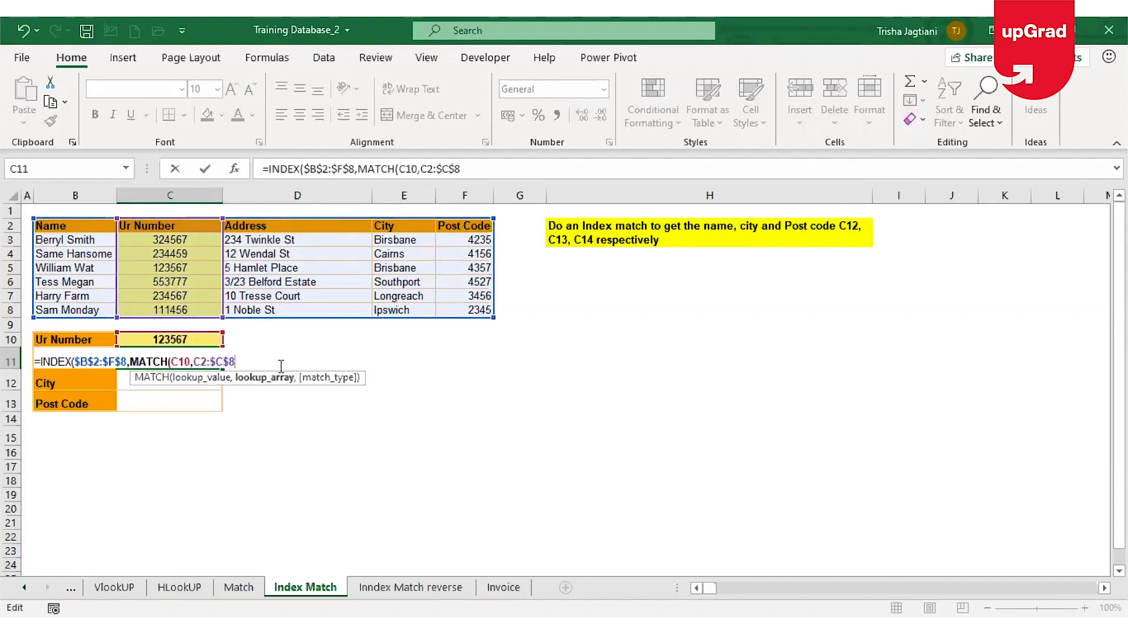
pyautogui.write(',')
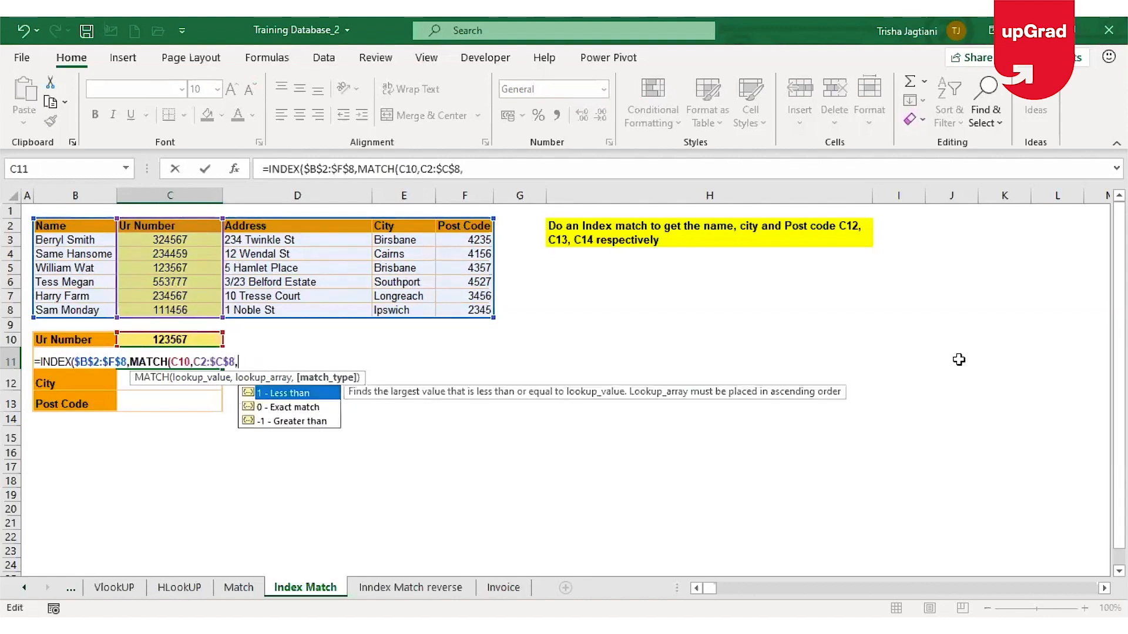
pyautogui.write('0)')
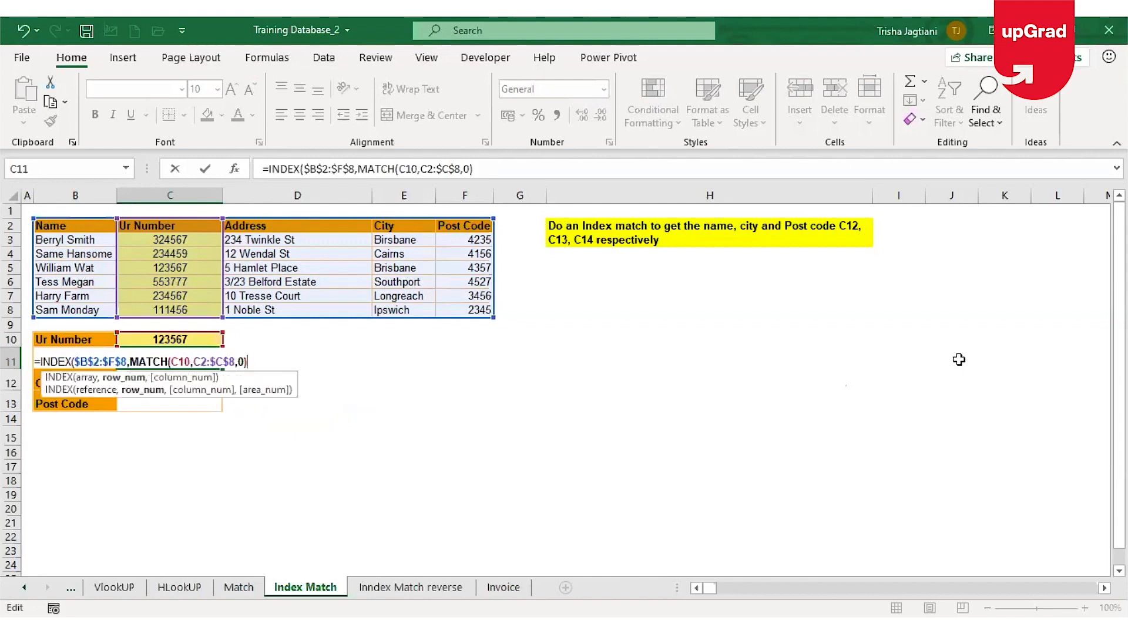
pyautogui.press('BackSpace')
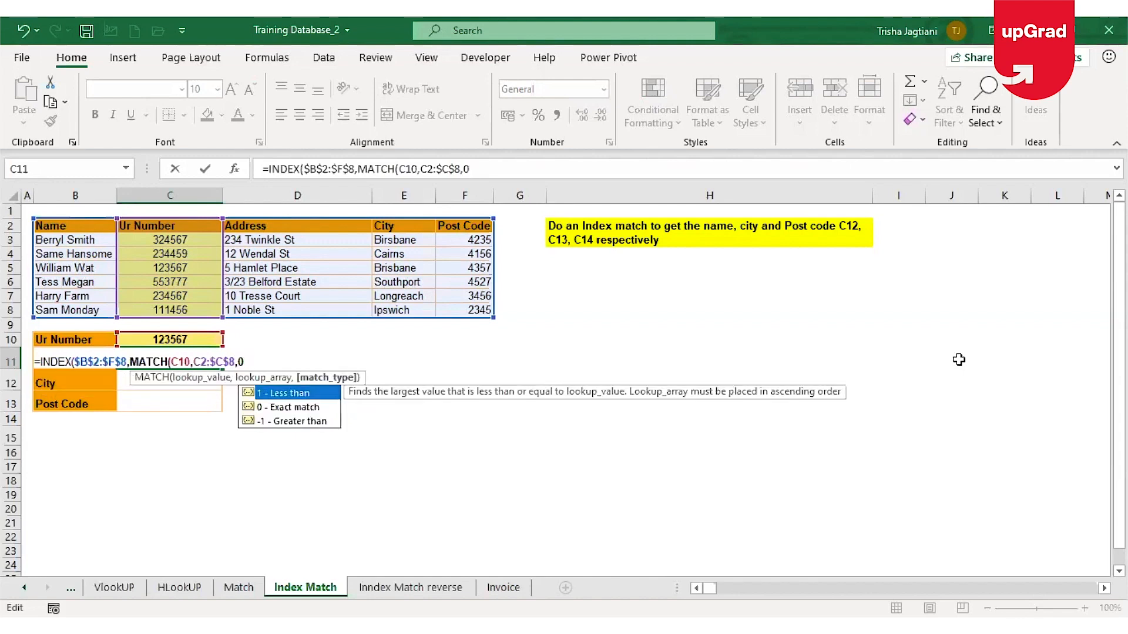
pyautogui.write(')')
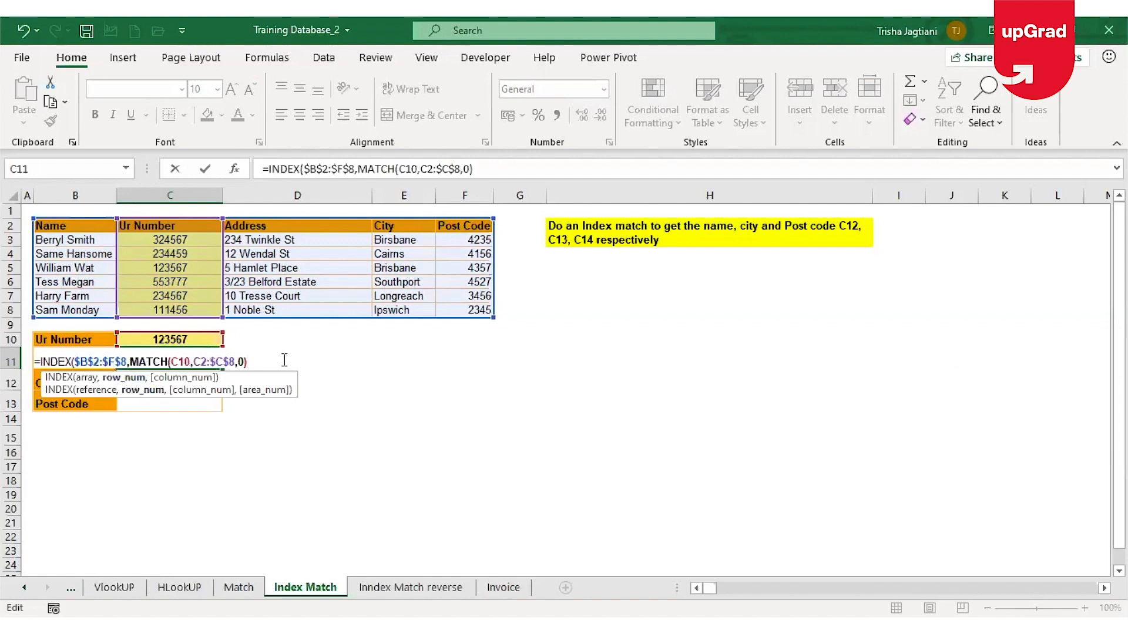
pyautogui.write(',')
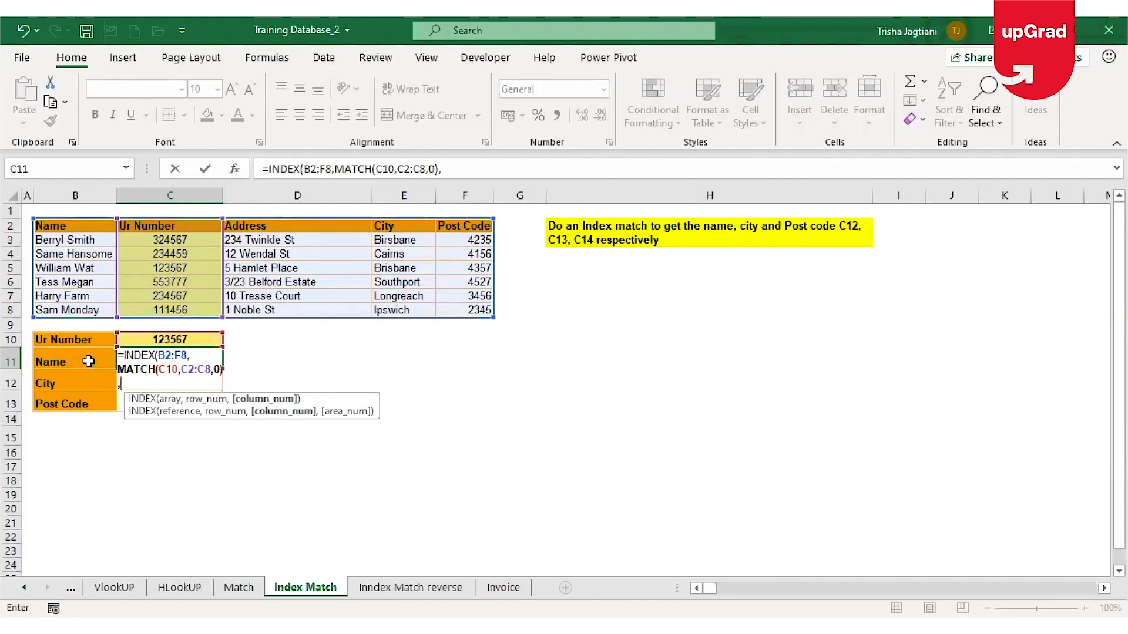
pyautogui.click(84, 359)
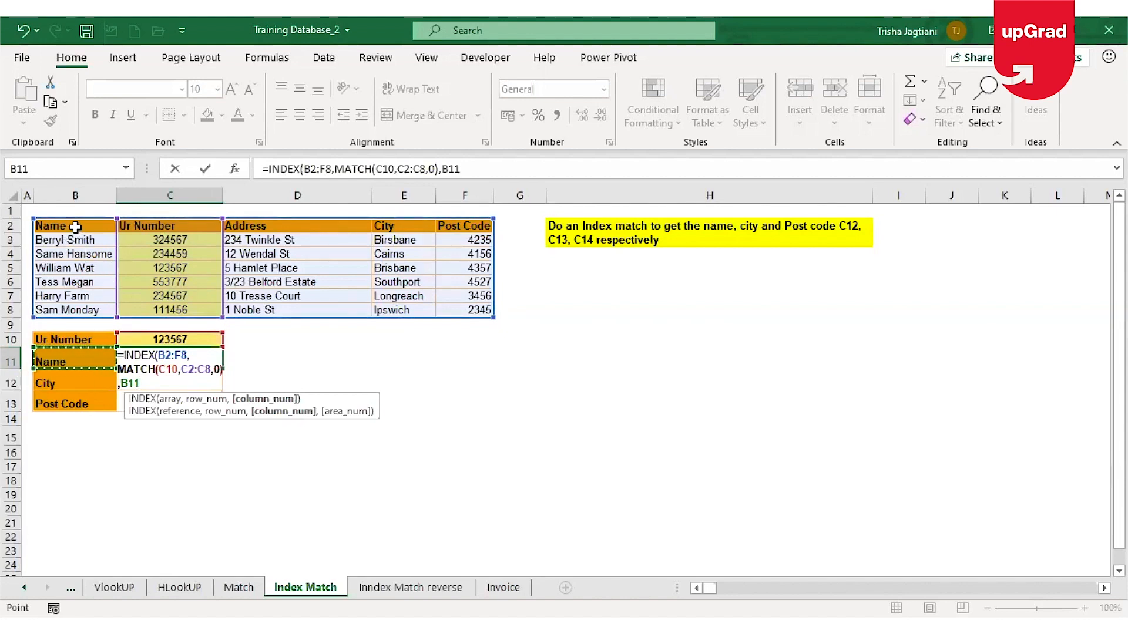
pyautogui.press('BackSpace')
pyautogui.press('BackSpace')
pyautogui.press('BackSpace')
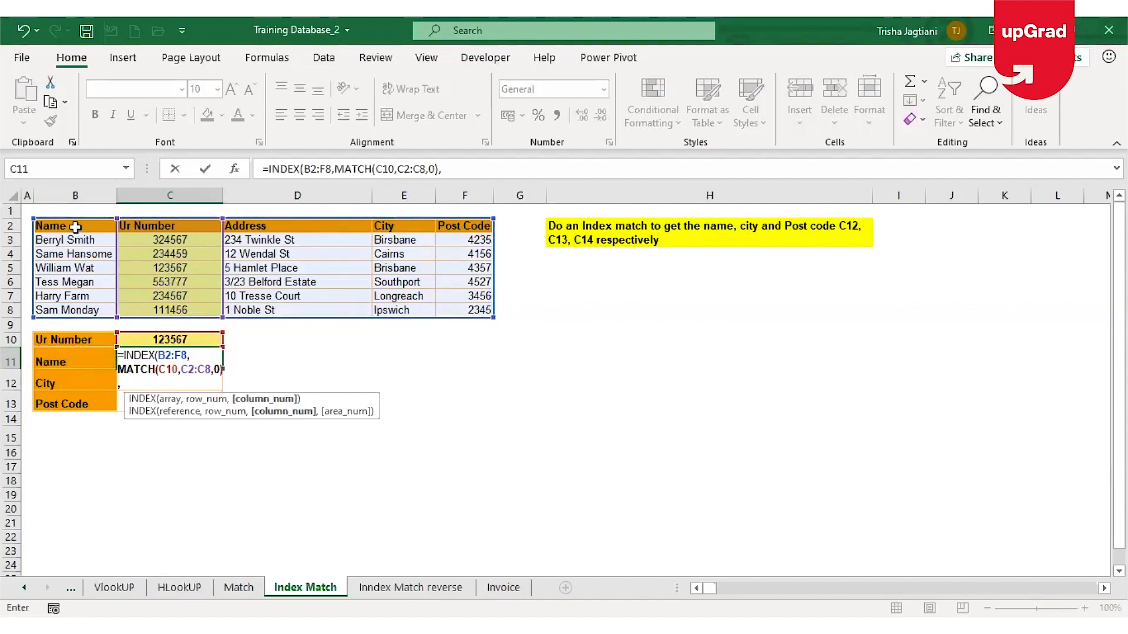
# Nest a second MATCH as the column number, looking up B11 in headers $B$2:$F$2 with match type 0, and complete the C11 formula.
pyautogui.write('MATCH(')
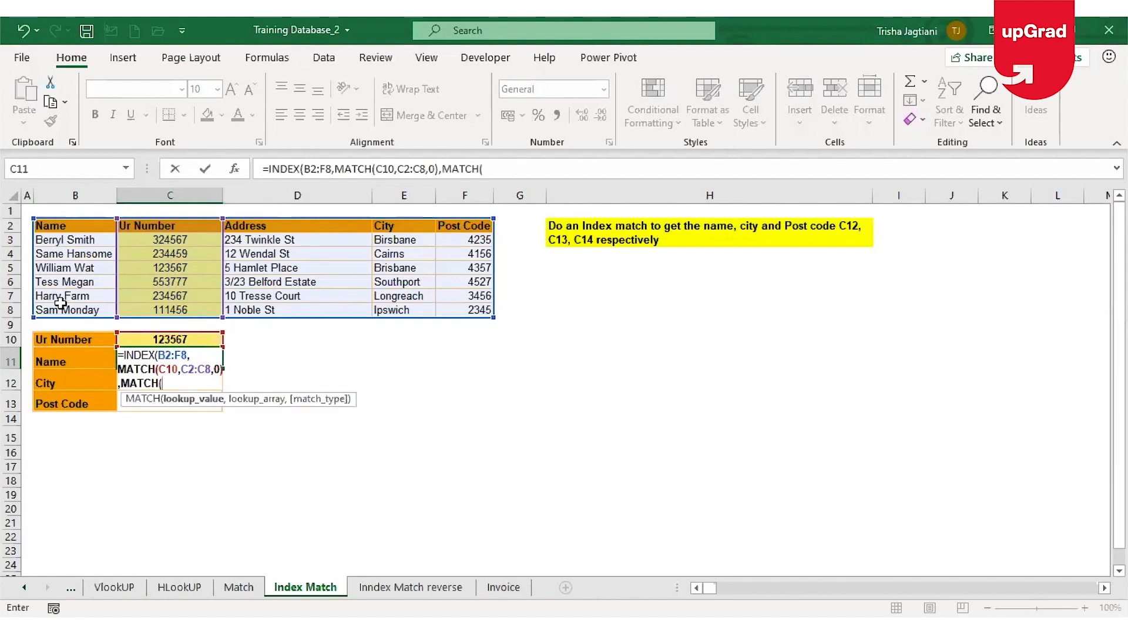
pyautogui.click(69, 360)
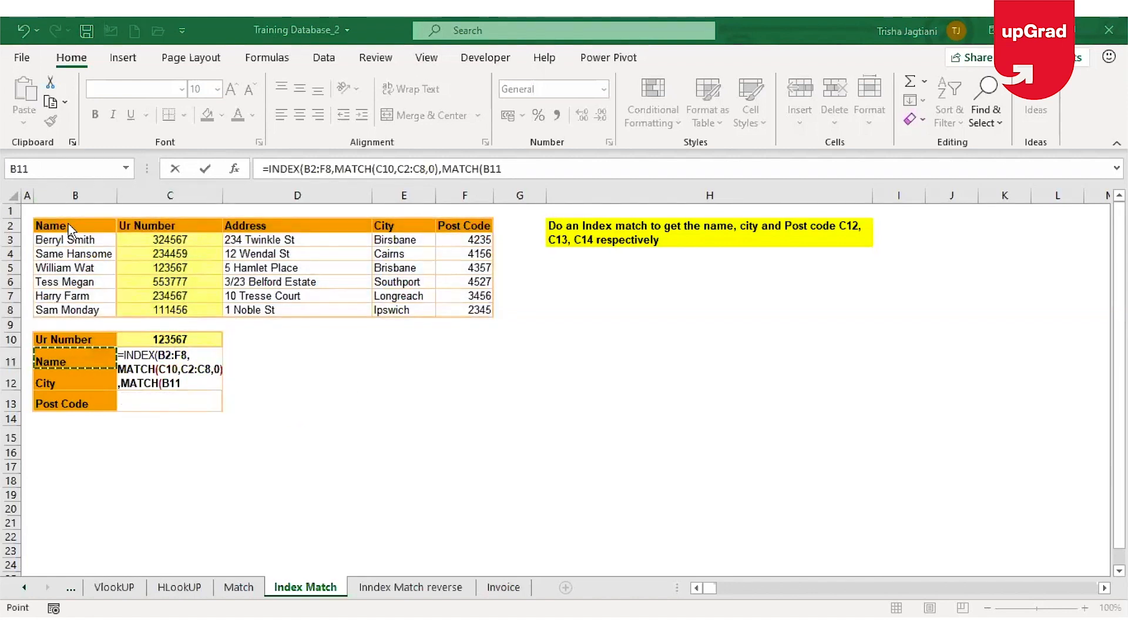
pyautogui.write(',')
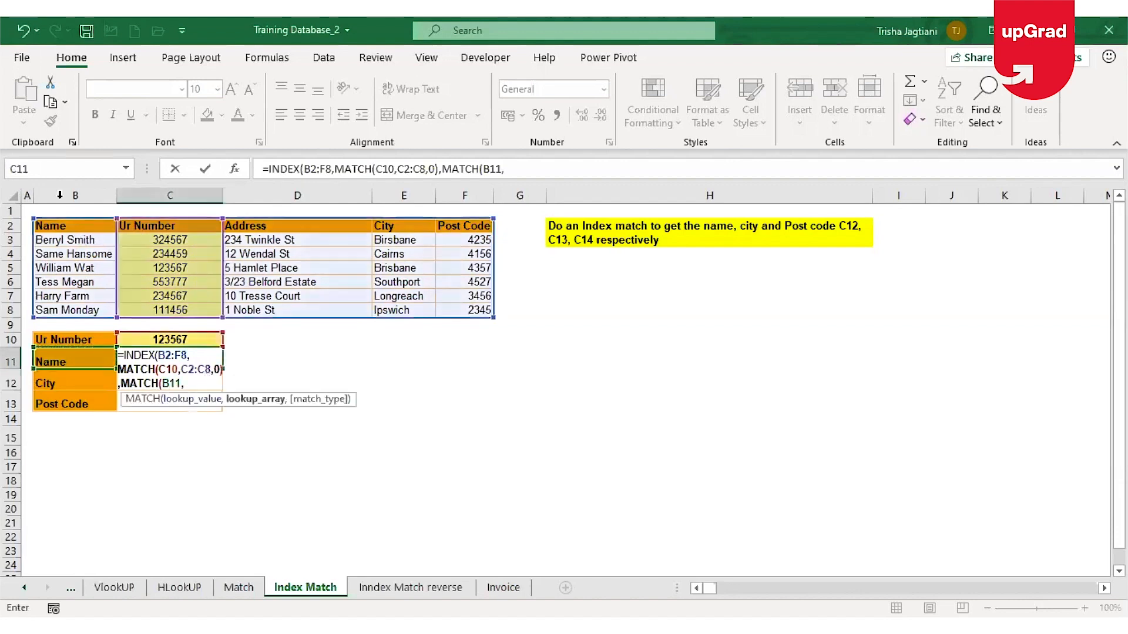
pyautogui.click(70, 226)
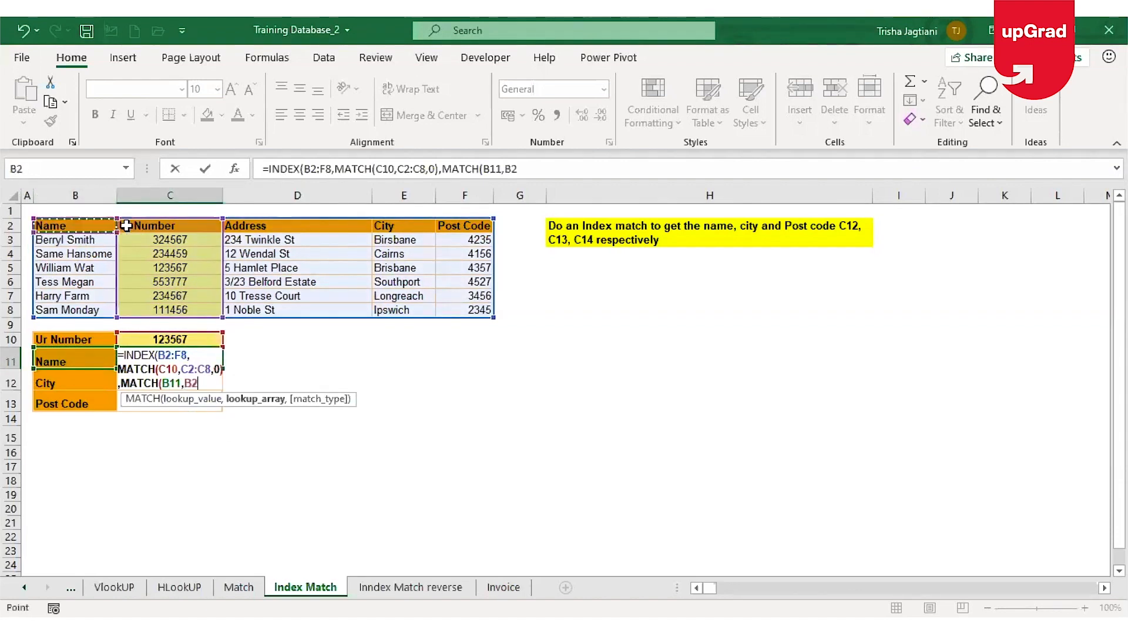
pyautogui.moveTo(126, 225); pyautogui.dragTo(463, 226)
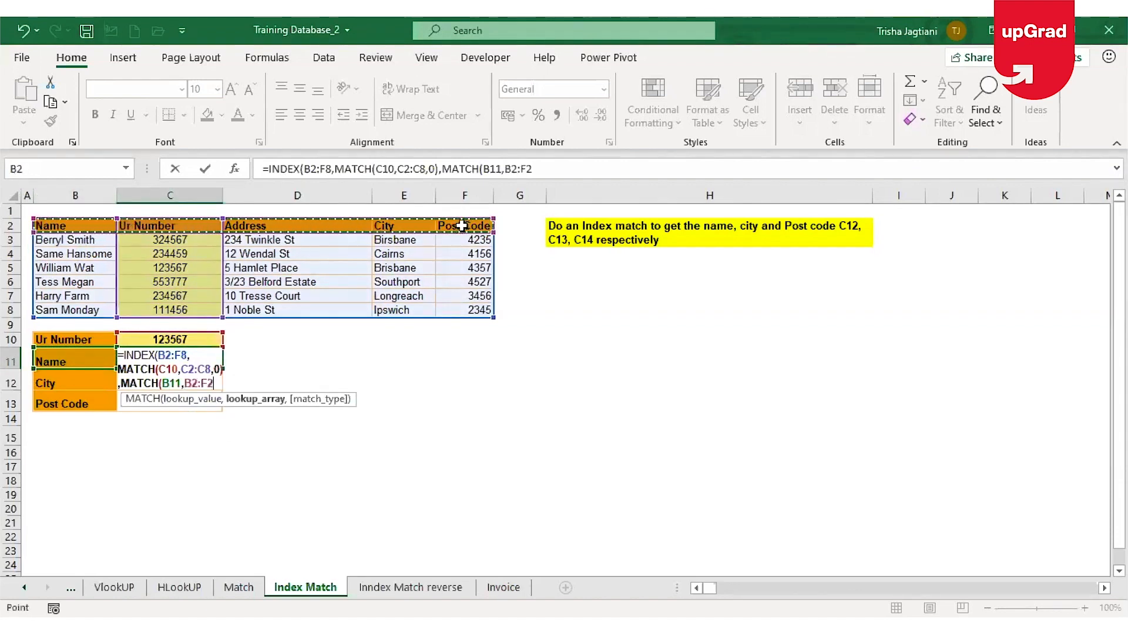
pyautogui.press('F4')
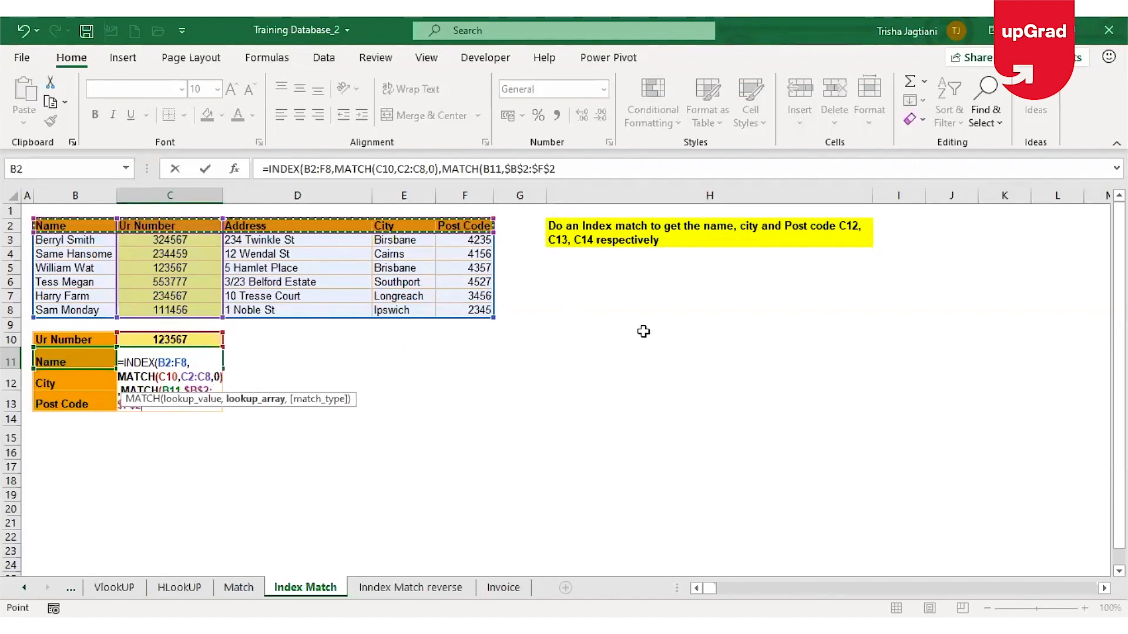
pyautogui.write(',0')
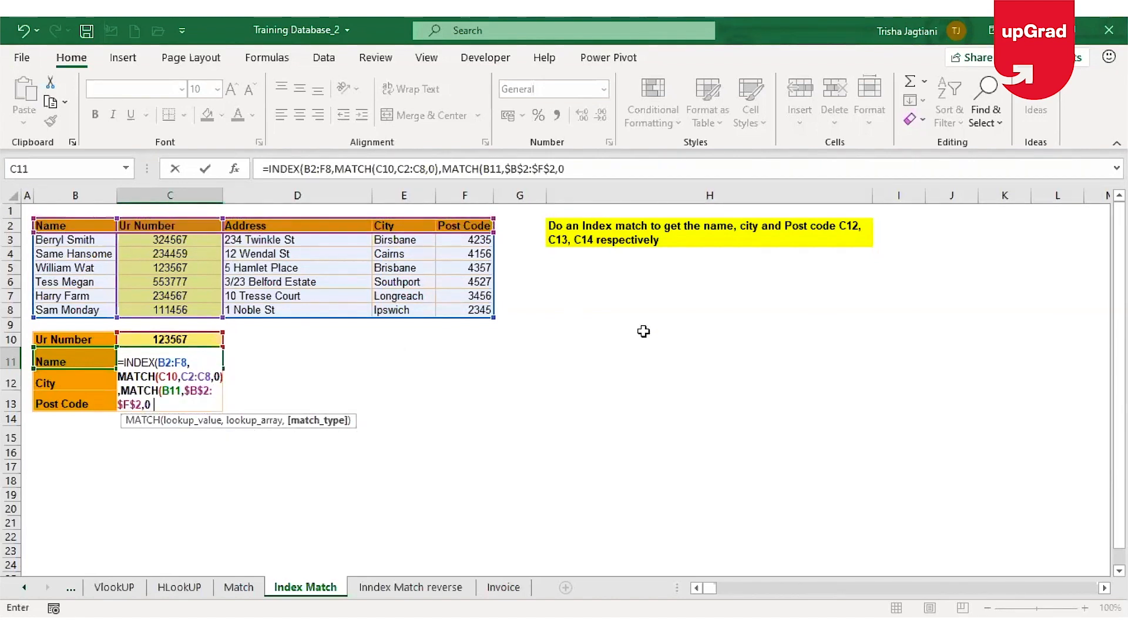
pyautogui.write(' )')
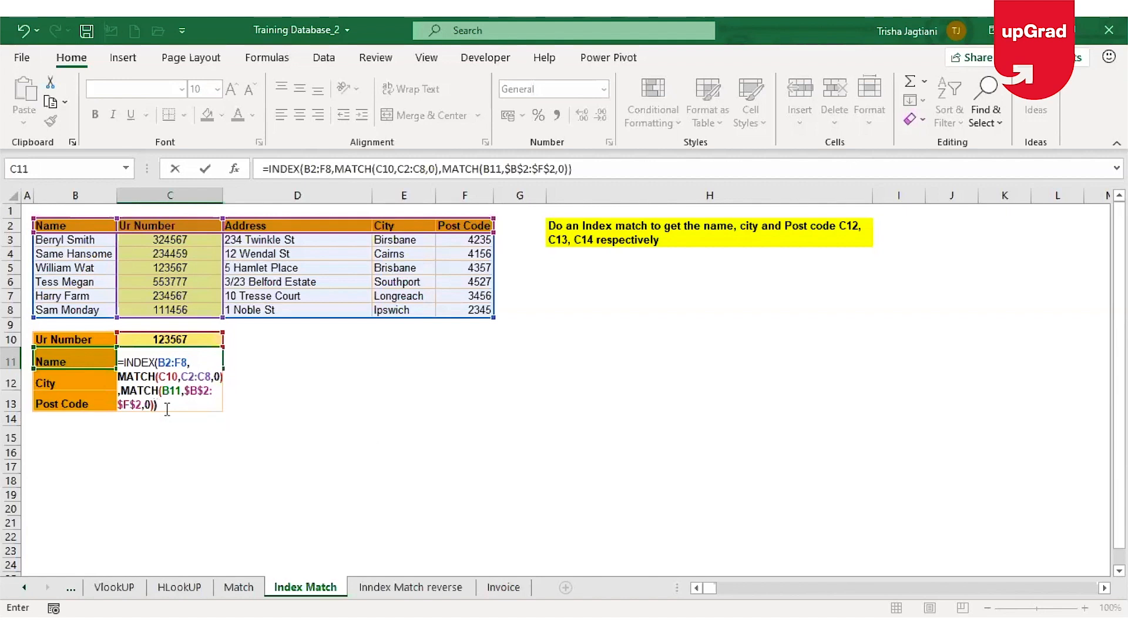
pyautogui.press('Return')
pyautogui.press('Up')
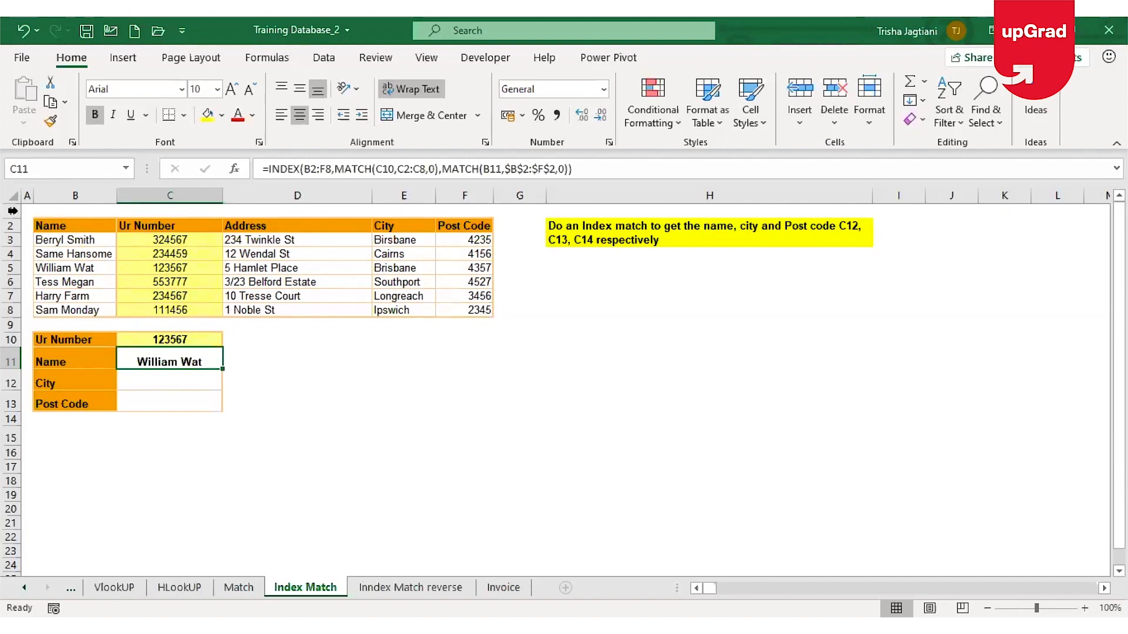
# Check the name returned in C11 against the table by highlighting the Ur Number and Name columns.
pyautogui.click(157, 242)
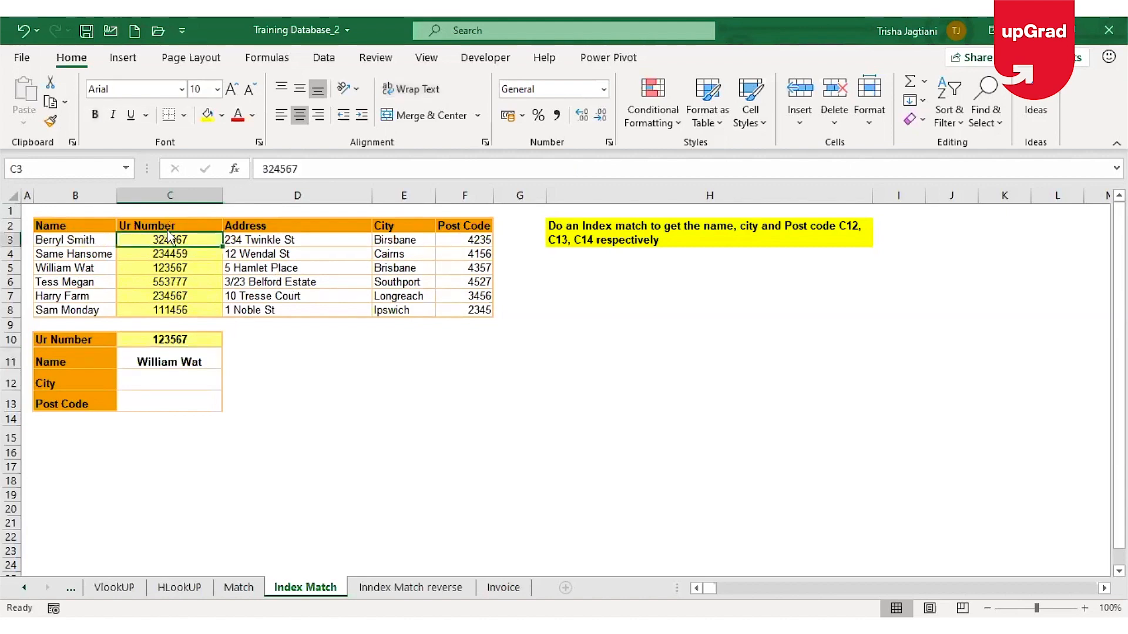
pyautogui.moveTo(167, 226); pyautogui.dragTo(162, 308)
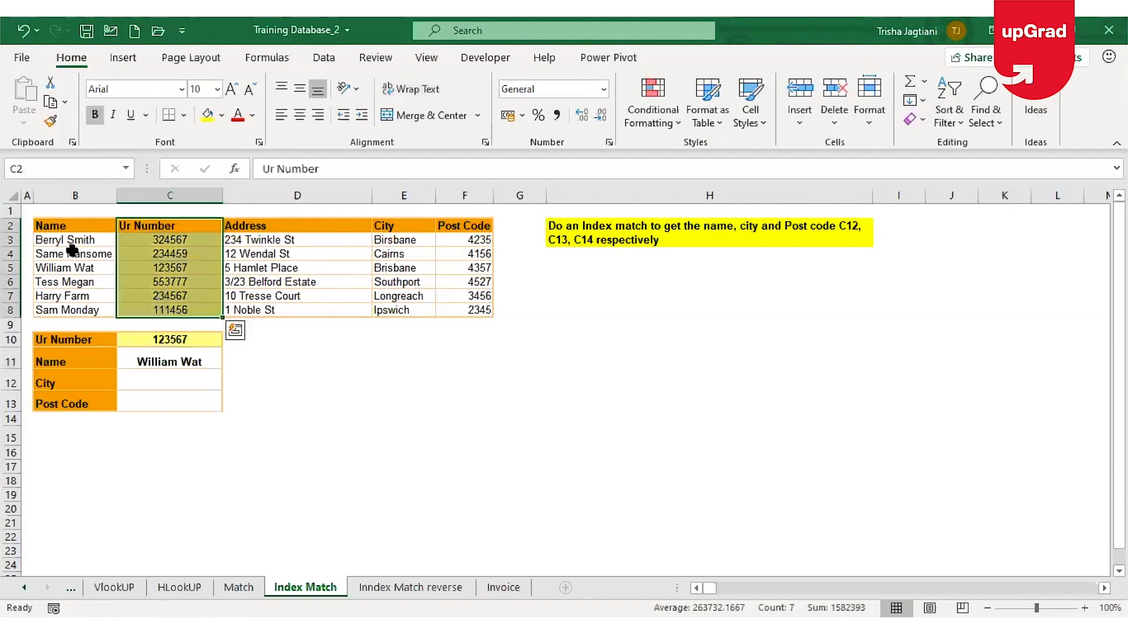
pyautogui.click(64, 227)
pyautogui.moveTo(63, 296); pyautogui.dragTo(69, 309)
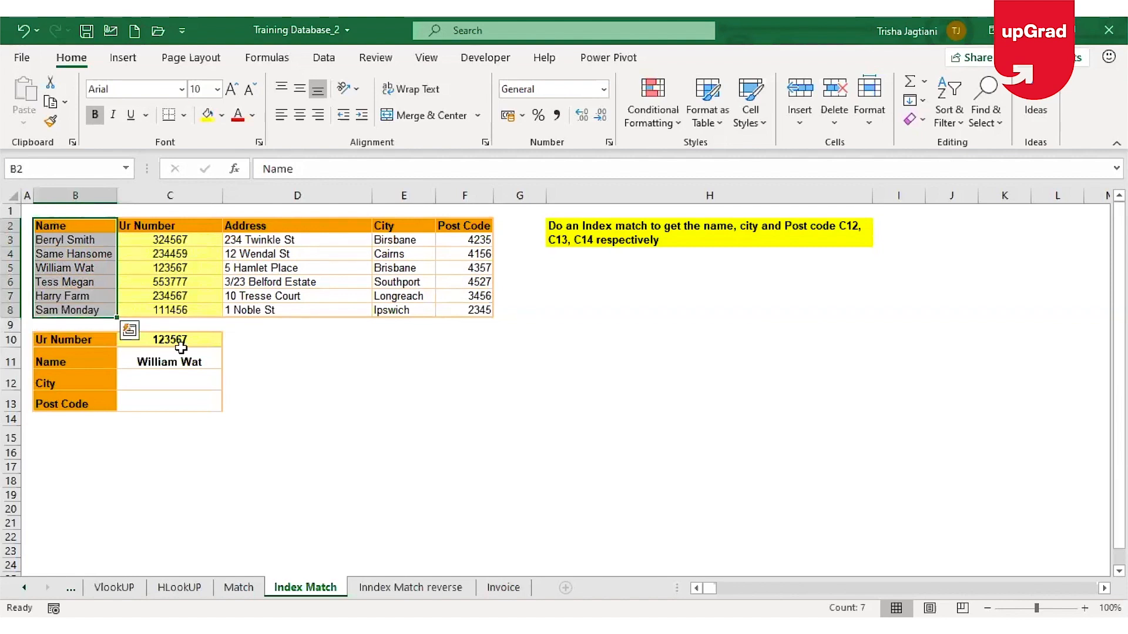
pyautogui.click(193, 361)
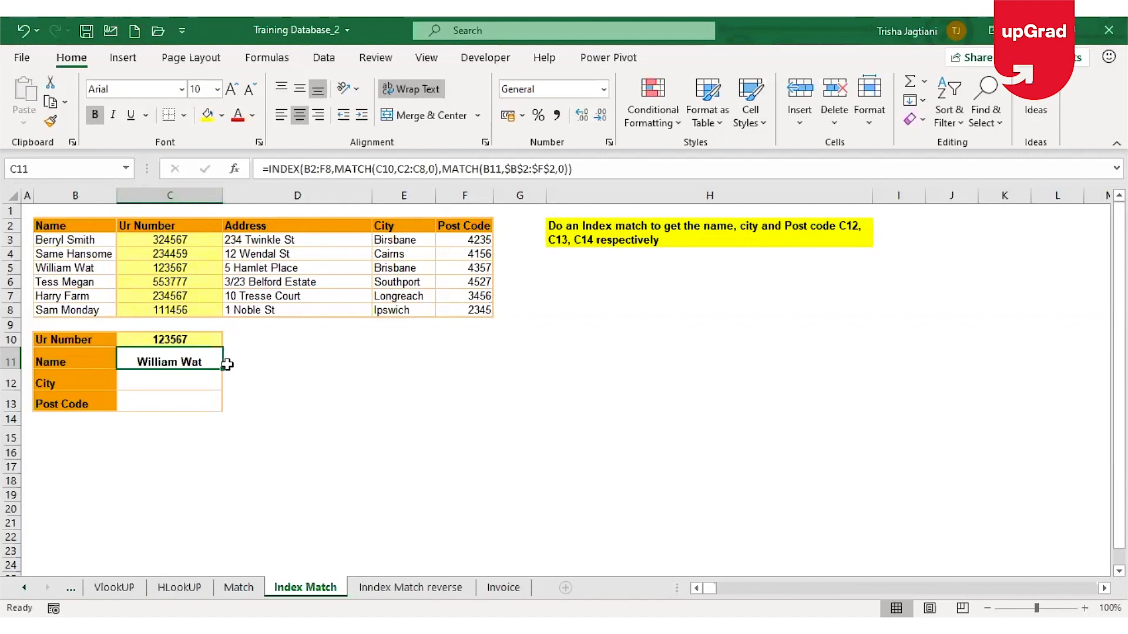
# On the Inndex Match reverse sheet, start an INDEX formula in B17 with the entire table A1:C13, including headers, as its array.
pyautogui.click(392, 588)
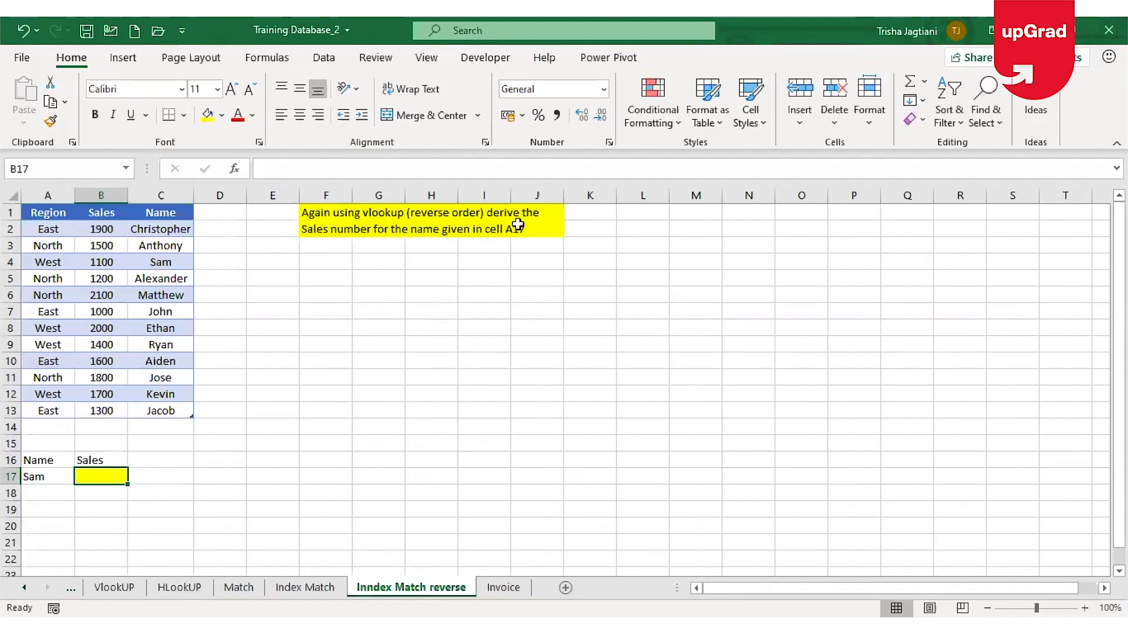
pyautogui.click(31, 477)
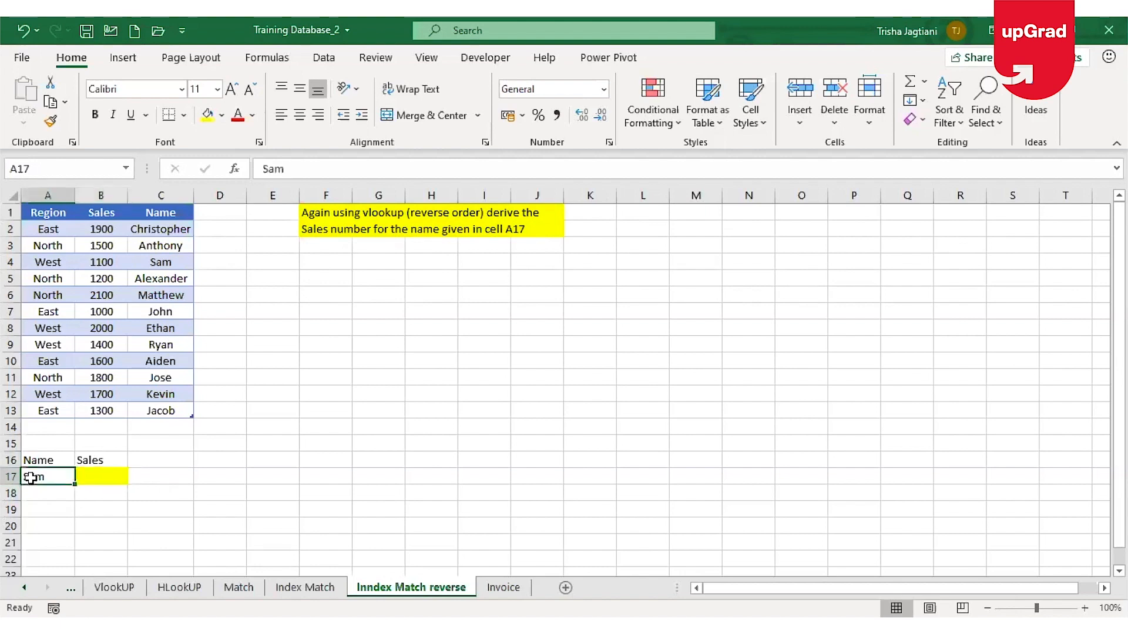
pyautogui.click(97, 474)
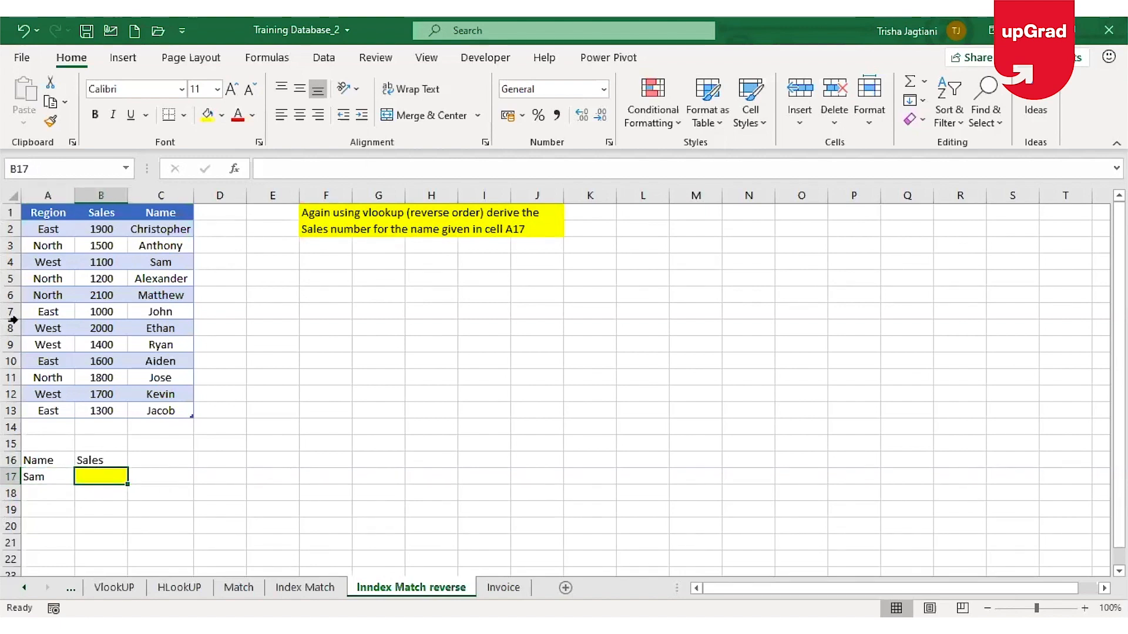
pyautogui.write('=i')
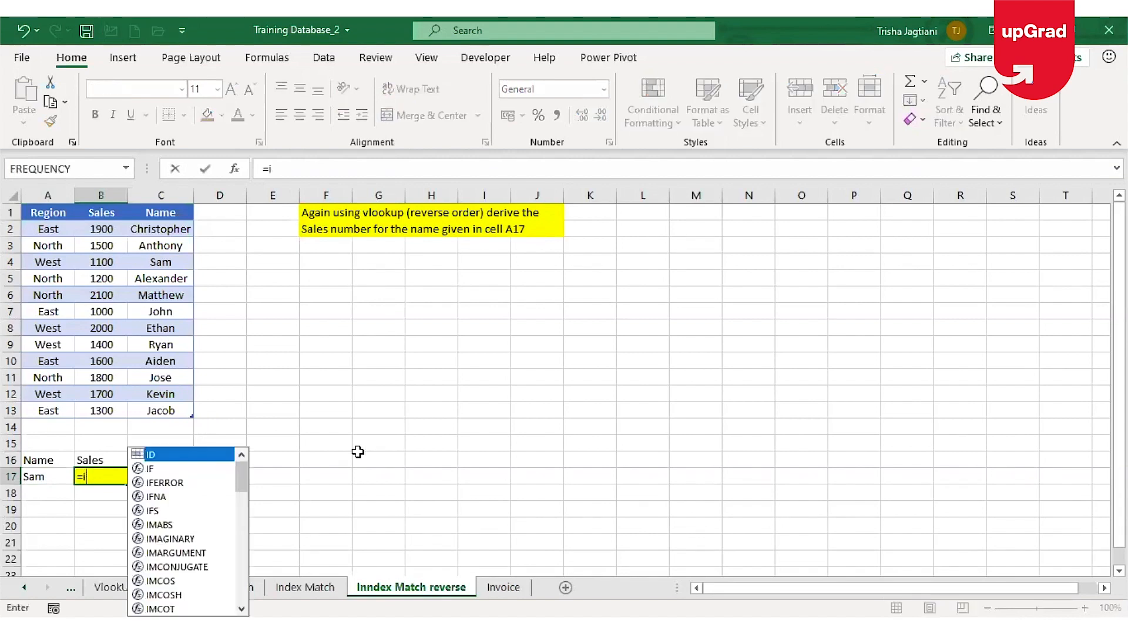
pyautogui.write('ndex(')
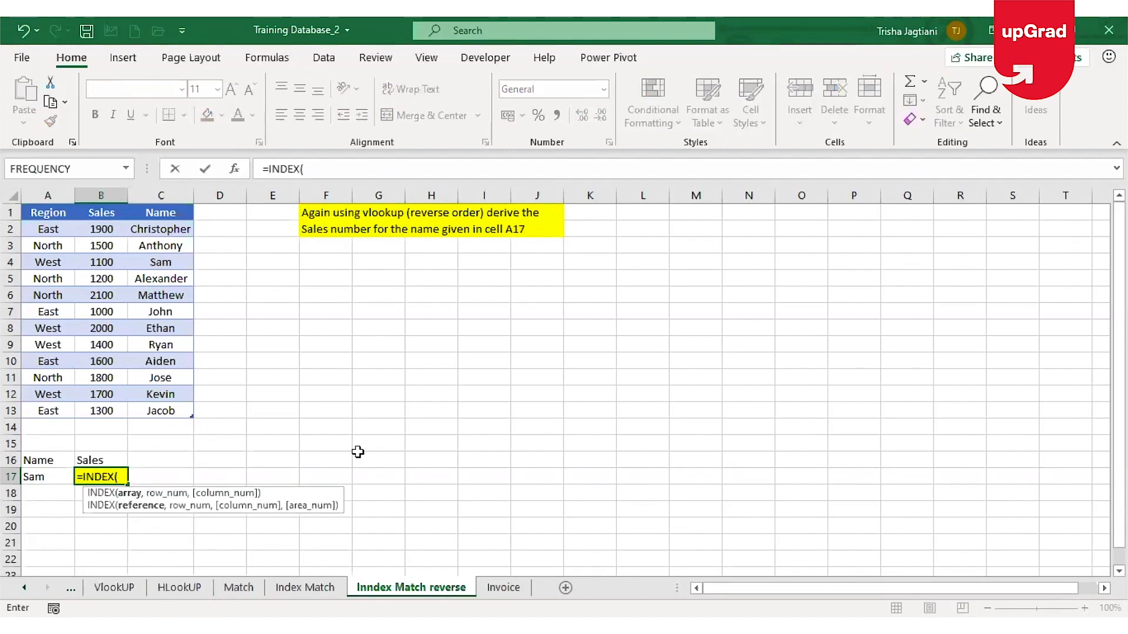
pyautogui.click(57, 213)
pyautogui.moveTo(61, 229); pyautogui.dragTo(189, 416)
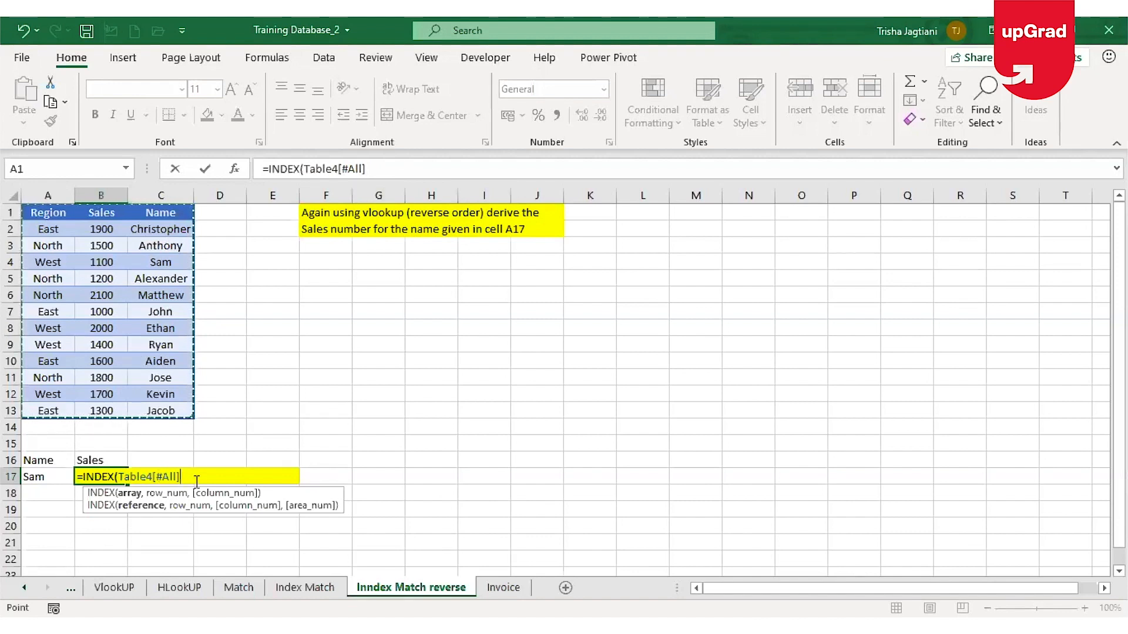
pyautogui.write(',')
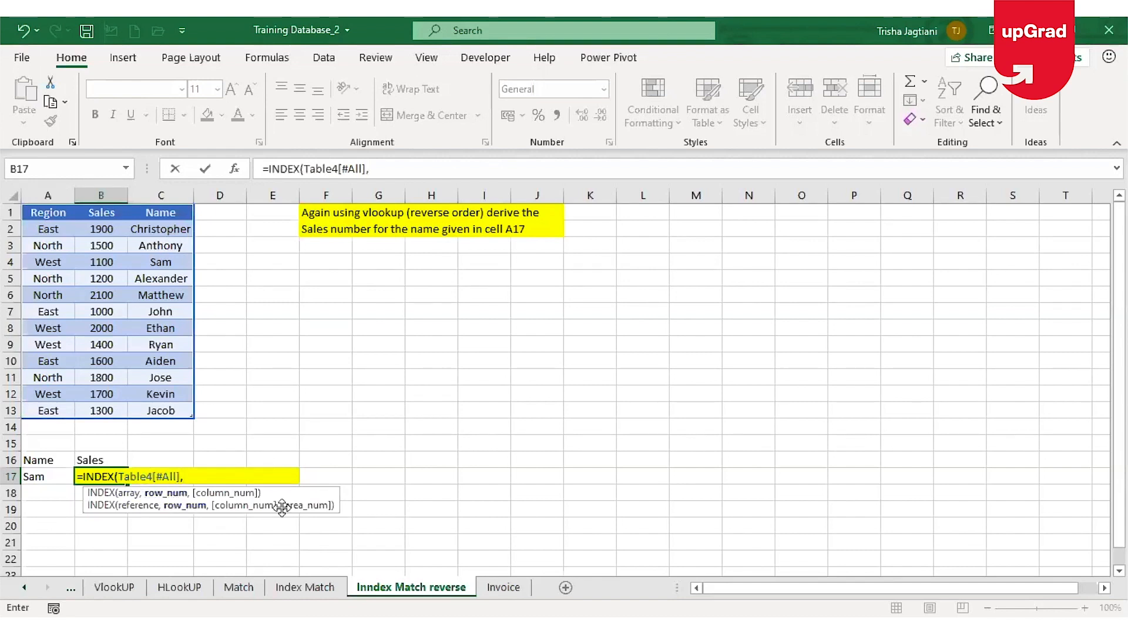
# Nest a MATCH as the row number, looking up A17 in the table's Name column including its header, with match type 0.
pyautogui.write('m')
pyautogui.press('Tab')
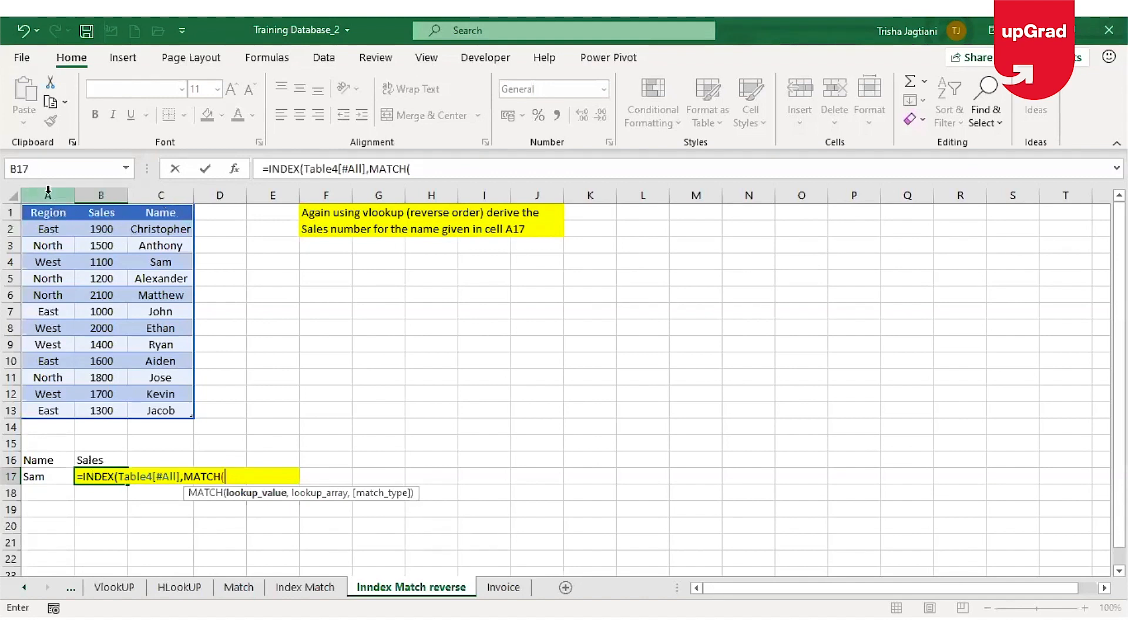
pyautogui.click(56, 477)
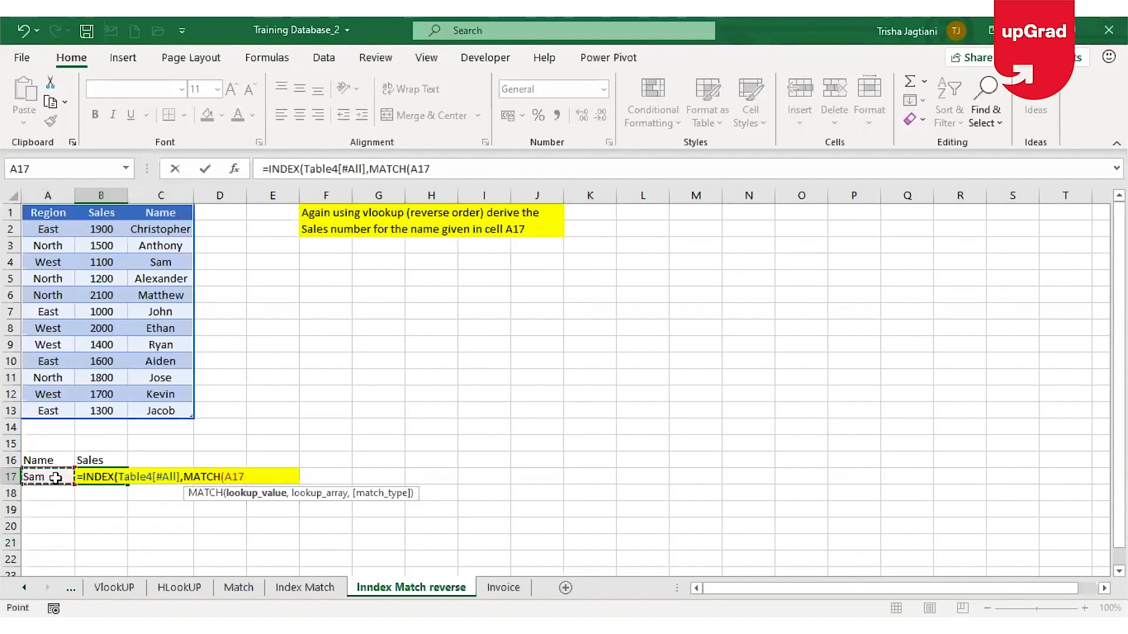
pyautogui.write(',')
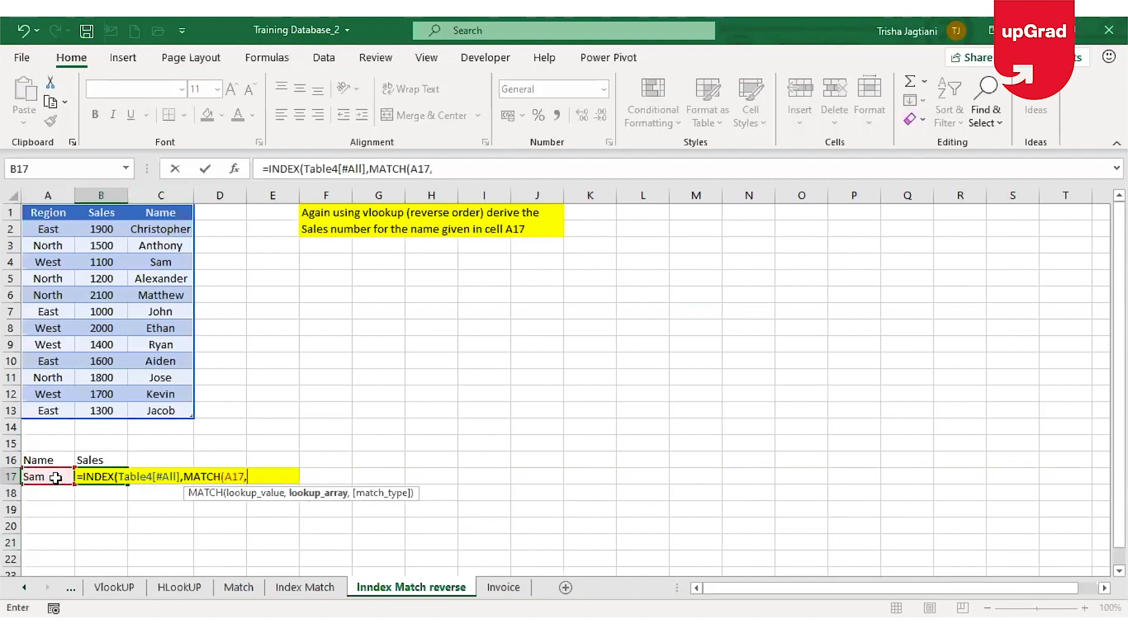
pyautogui.click(168, 213)
pyautogui.moveTo(173, 236); pyautogui.dragTo(159, 410)
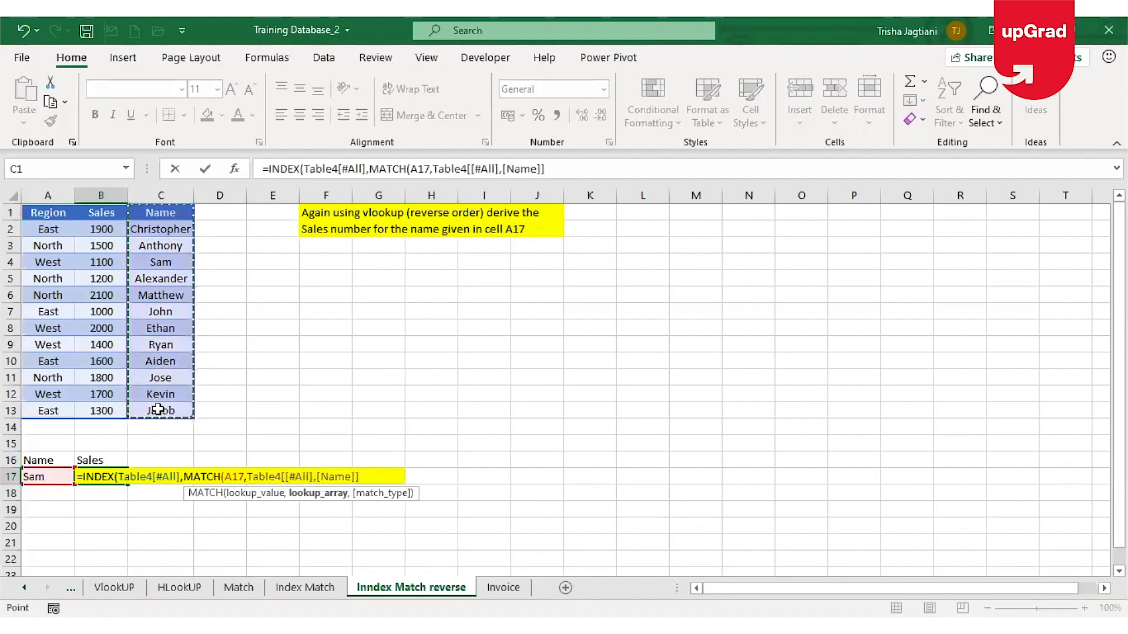
pyautogui.write(',0)')
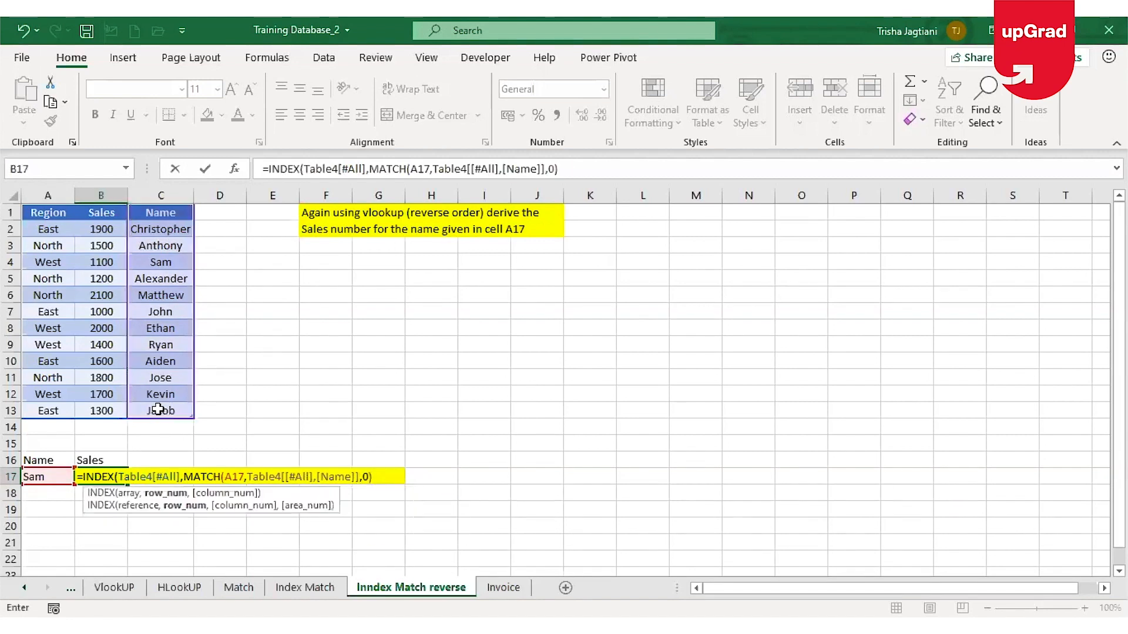
# Try to supply the column number with a COLUMN function containing B16, the table's header row and 0, and submit the formula.
pyautogui.write(',column')
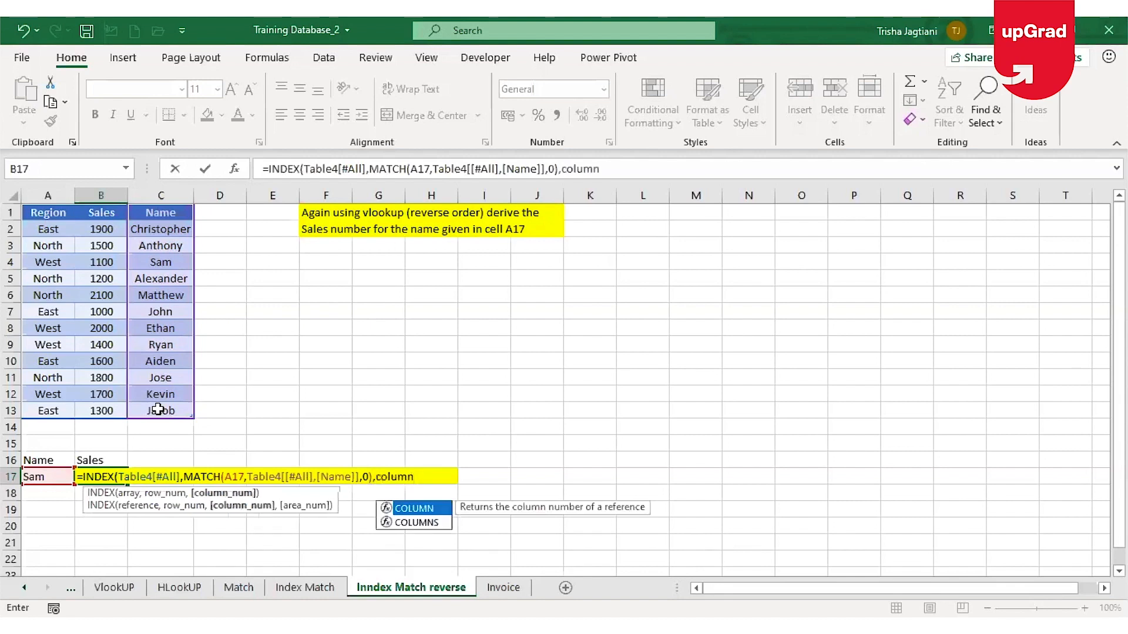
pyautogui.write('(')
pyautogui.click(116, 457)
pyautogui.write(',')
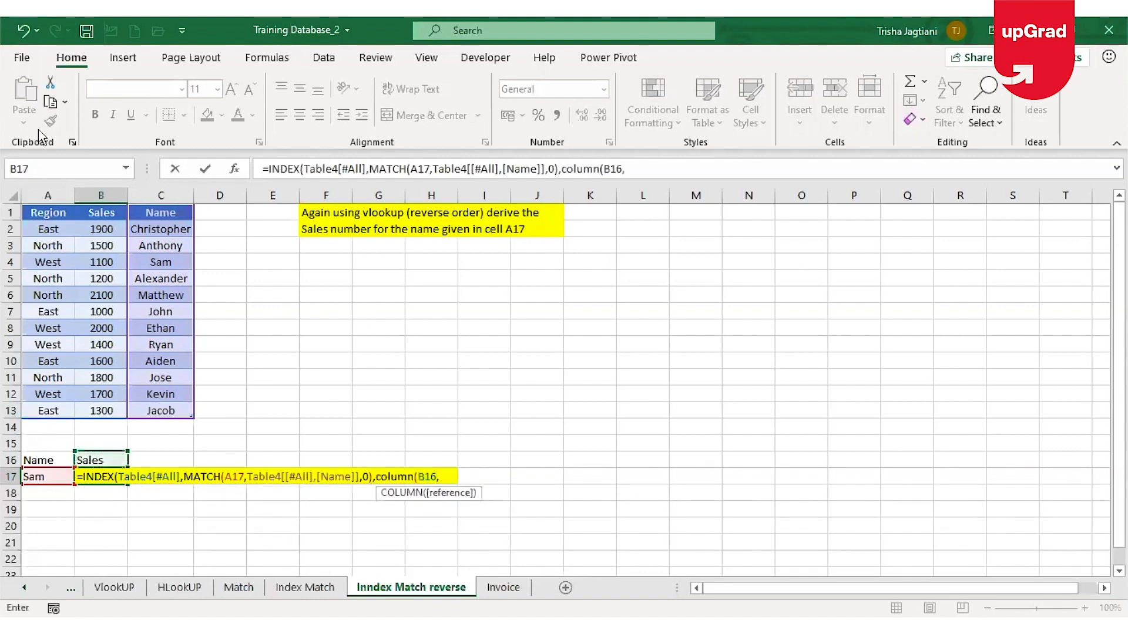
pyautogui.click(37, 211)
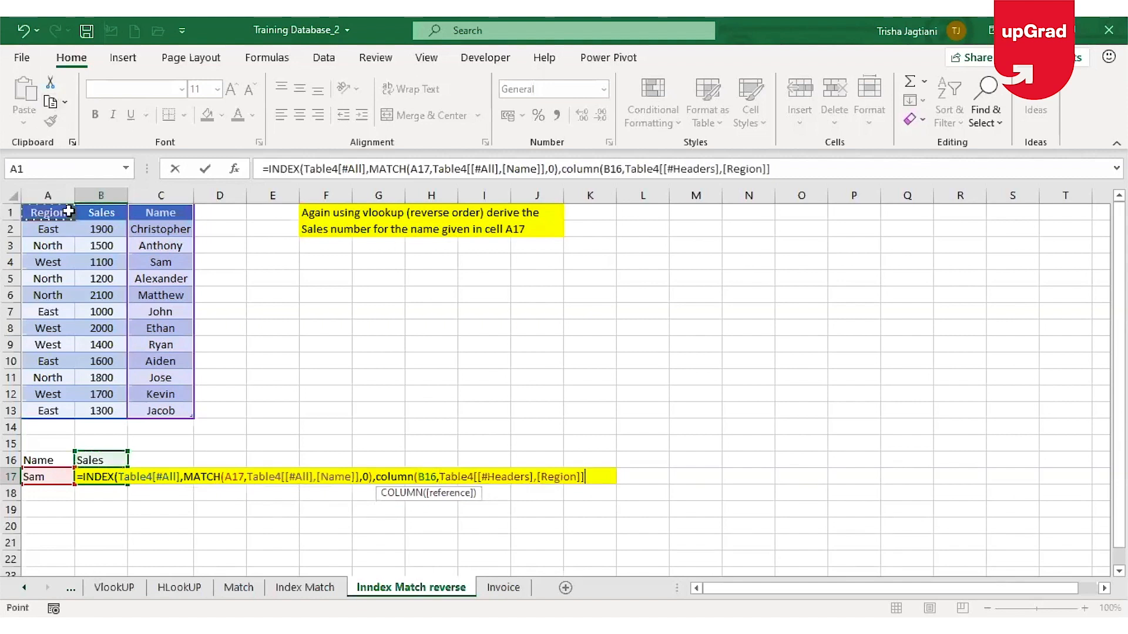
pyautogui.moveTo(68, 211); pyautogui.dragTo(156, 212)
pyautogui.write(',0)')
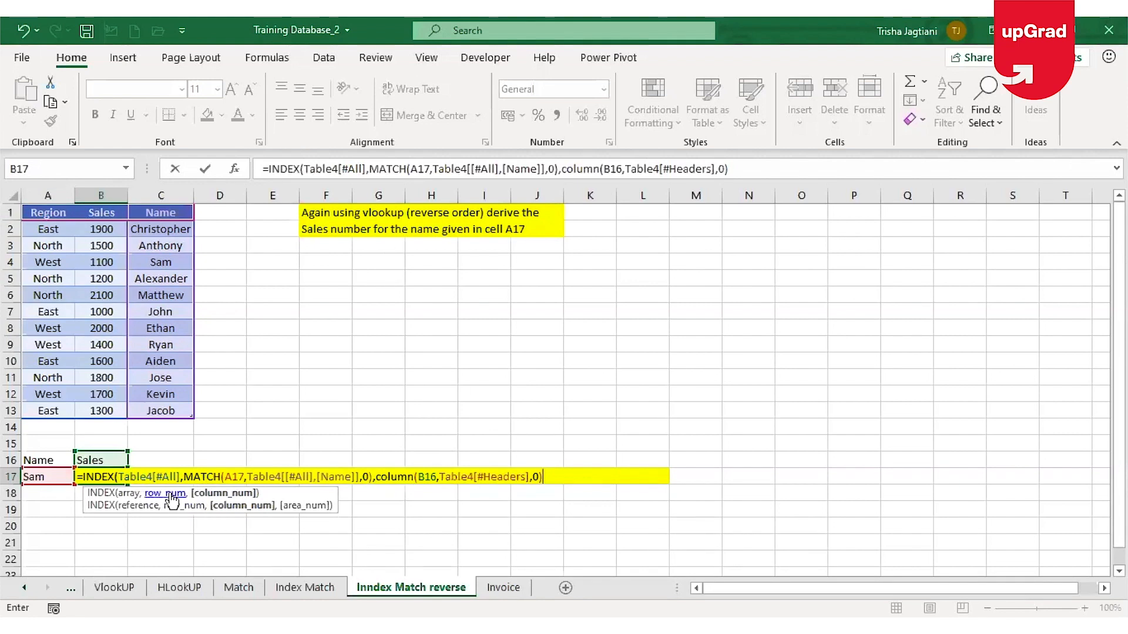
pyautogui.write(')')
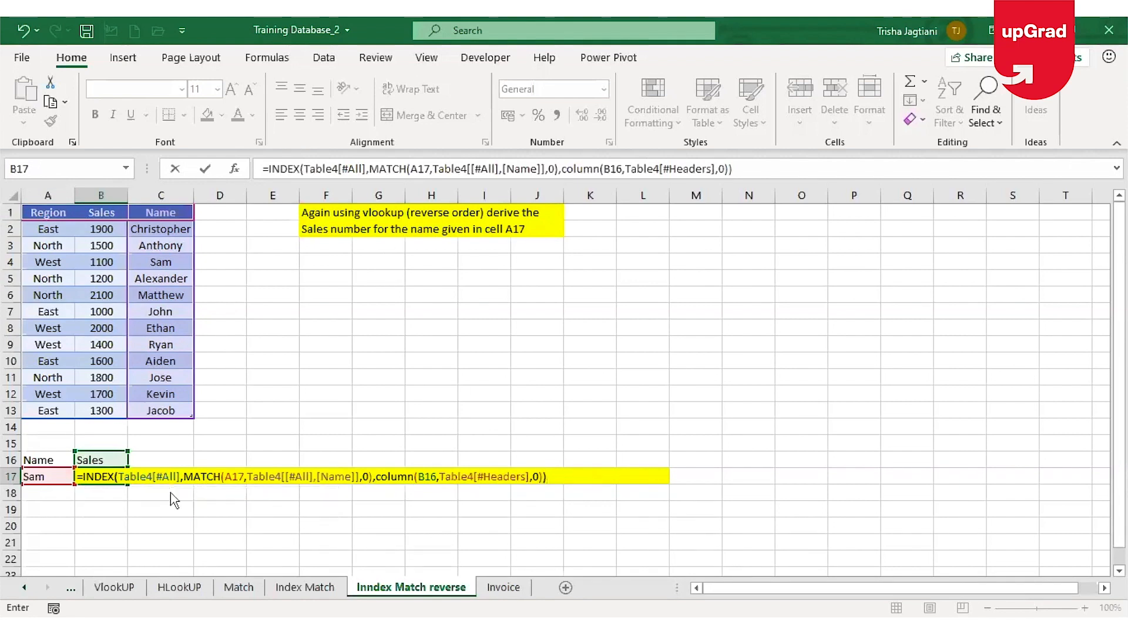
pyautogui.press('Return')
pyautogui.click(574, 376)
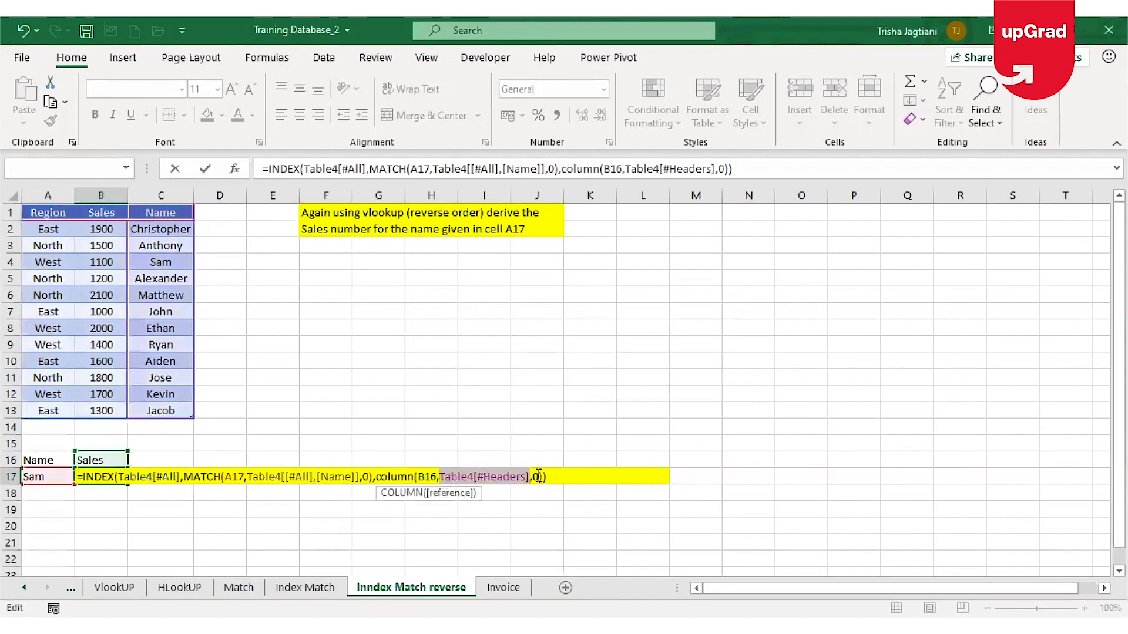
# Replace the COLUMN function in the B17 formula with MATCH and complete the formula.
pyautogui.click(540, 475)
pyautogui.doubleClick(393, 476)
pyautogui.write('MATCH')
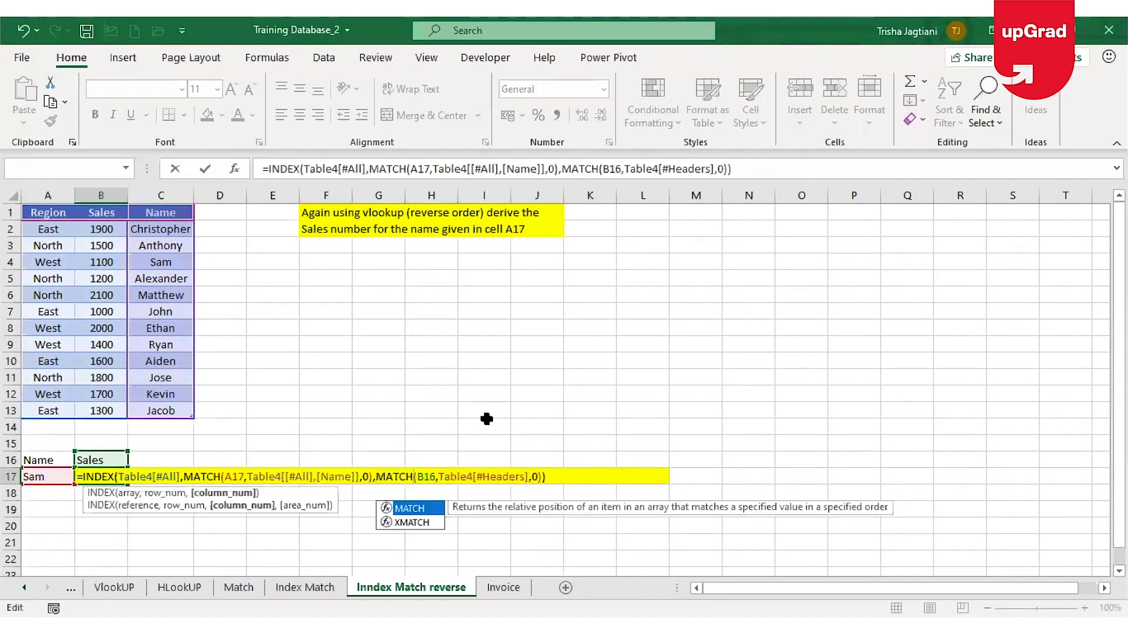
pyautogui.click(556, 479)
pyautogui.press('Return')
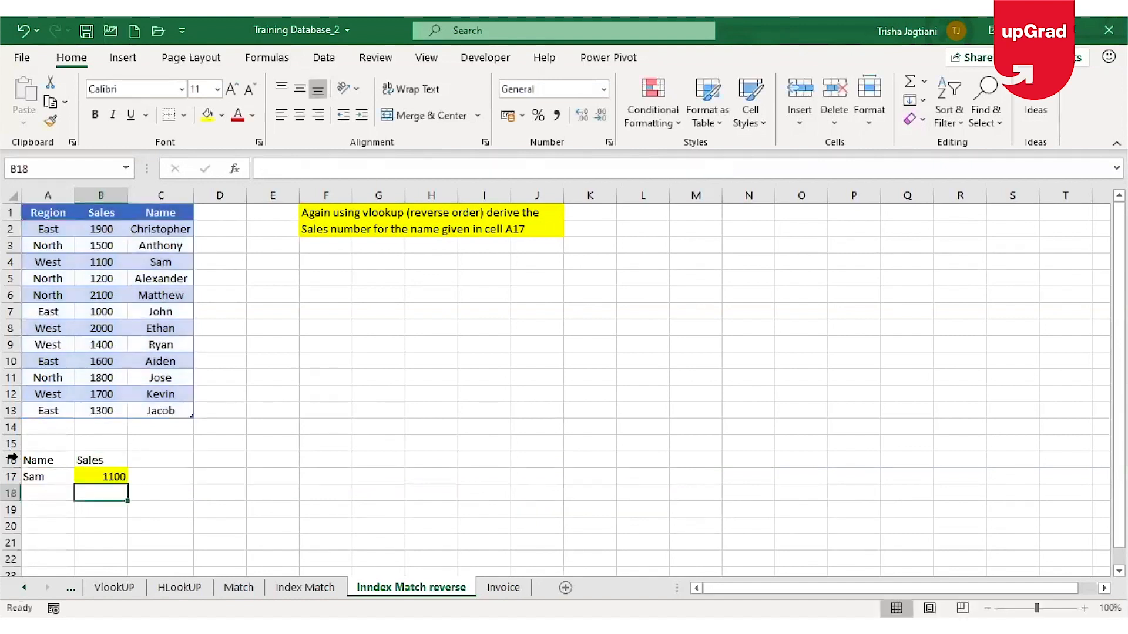
# Test the B17 formula by entering the name from C7 in A17 and comparing the result with that row's Sales value.
pyautogui.click(86, 476)
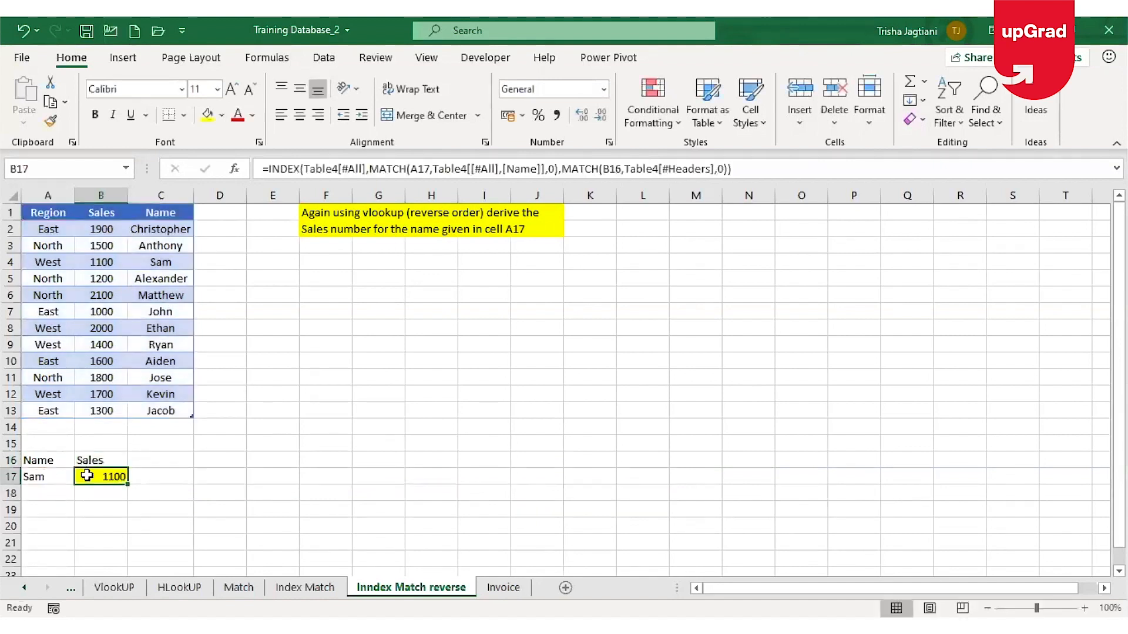
pyautogui.click(35, 472)
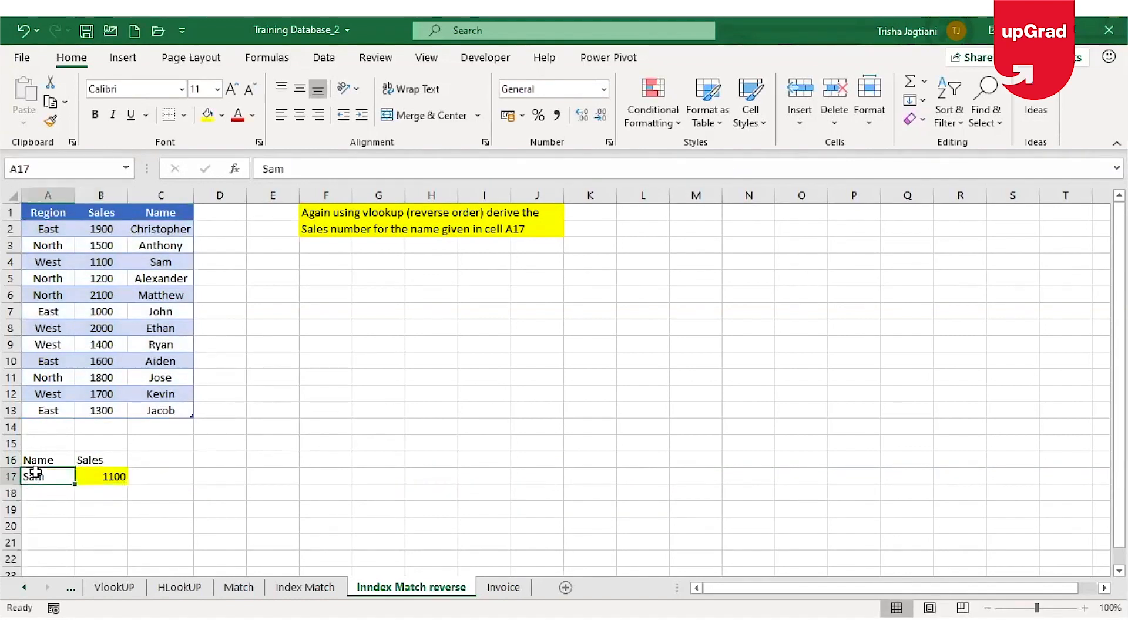
pyautogui.write('John')
pyautogui.press('Return')
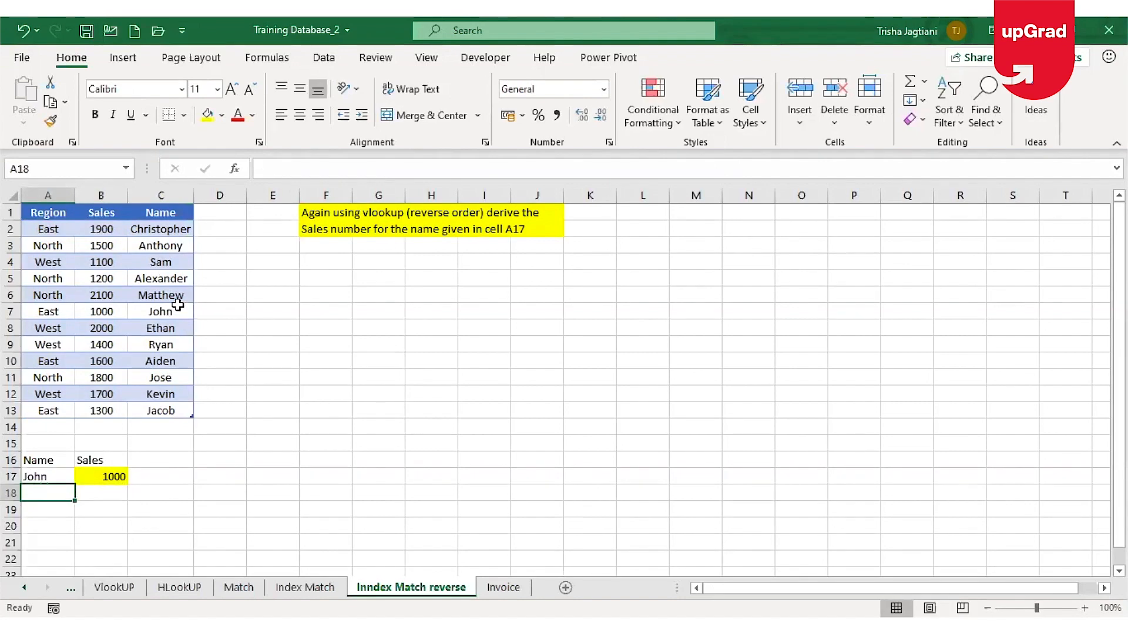
pyautogui.click(177, 309)
pyautogui.press('Left')
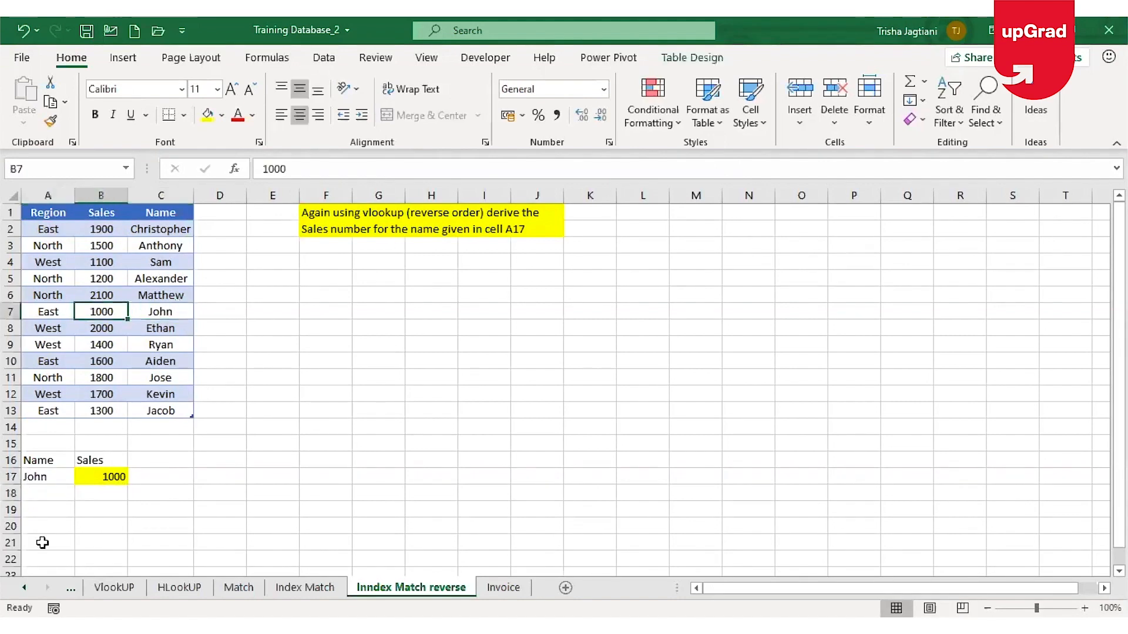
# Change A17 to the name in C11 and compare the B17 result with the Sales value in that row.
pyautogui.click(43, 476)
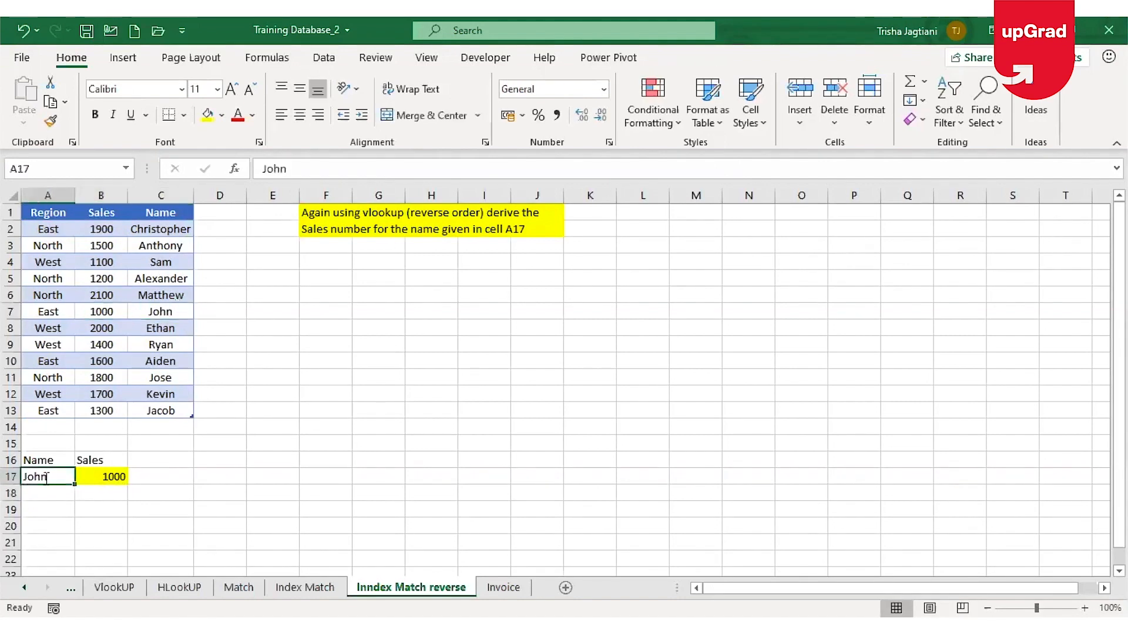
pyautogui.write('JJose')
pyautogui.press('BackSpace')
pyautogui.press('BackSpace')
pyautogui.press('BackSpace')
pyautogui.press('BackSpace')
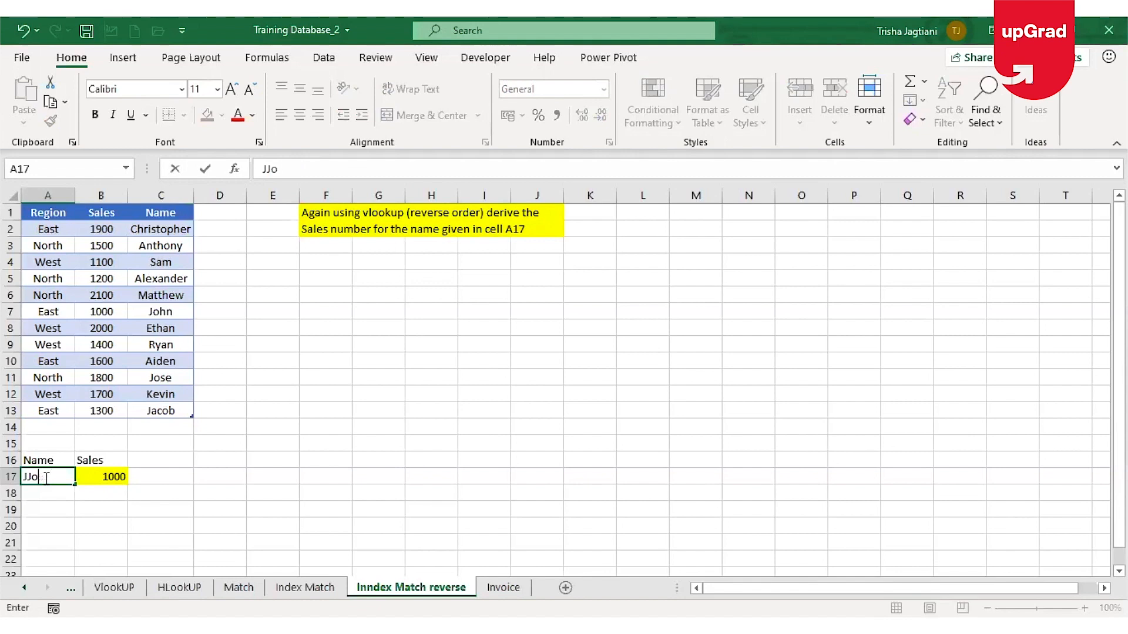
pyautogui.write('ose')
pyautogui.press('Return')
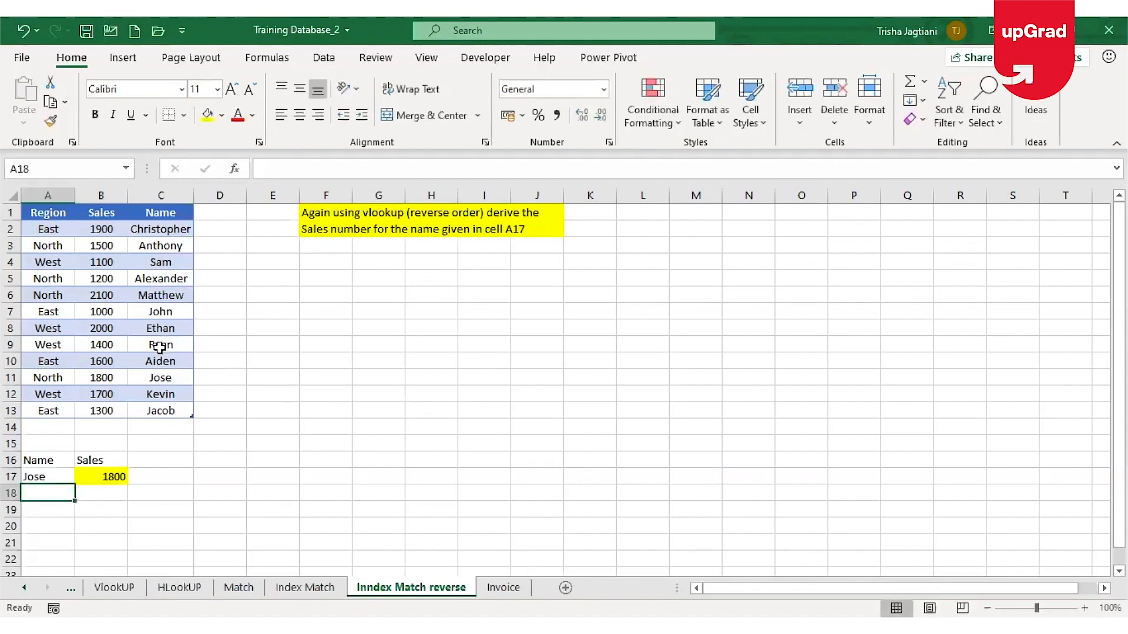
pyautogui.click(162, 382)
pyautogui.press('Left')
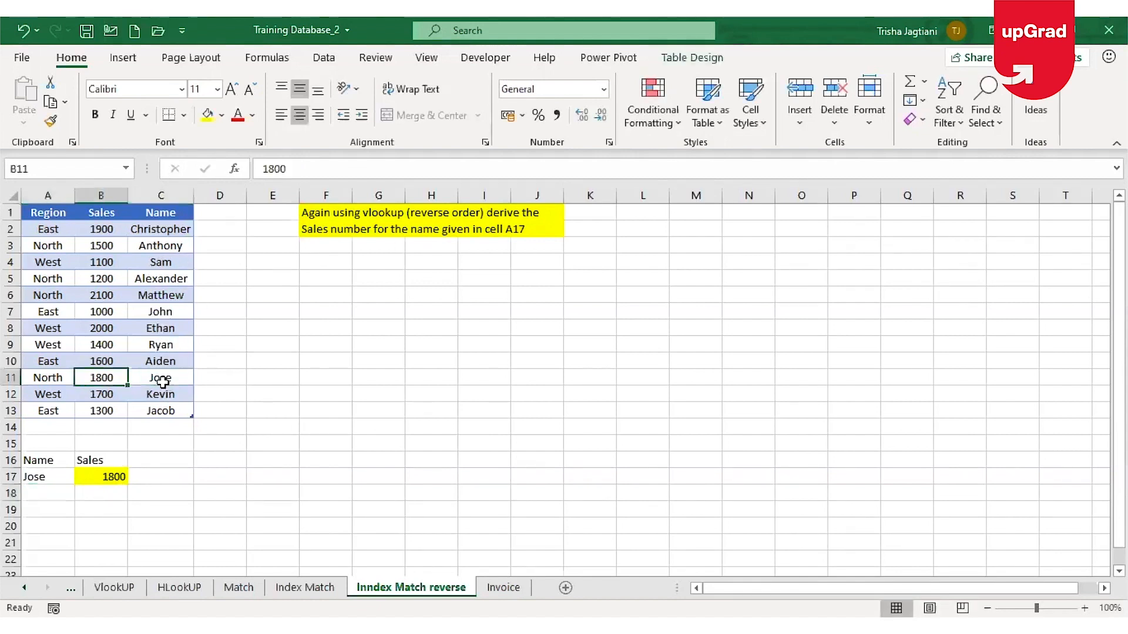